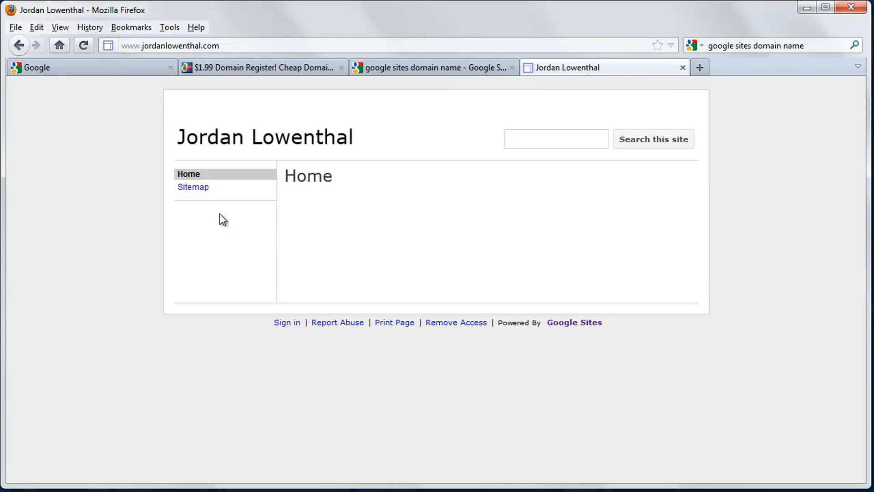
In the Google tab, load sites.google.com and sign in to the Google account.
drag(223, 45, 121, 44)
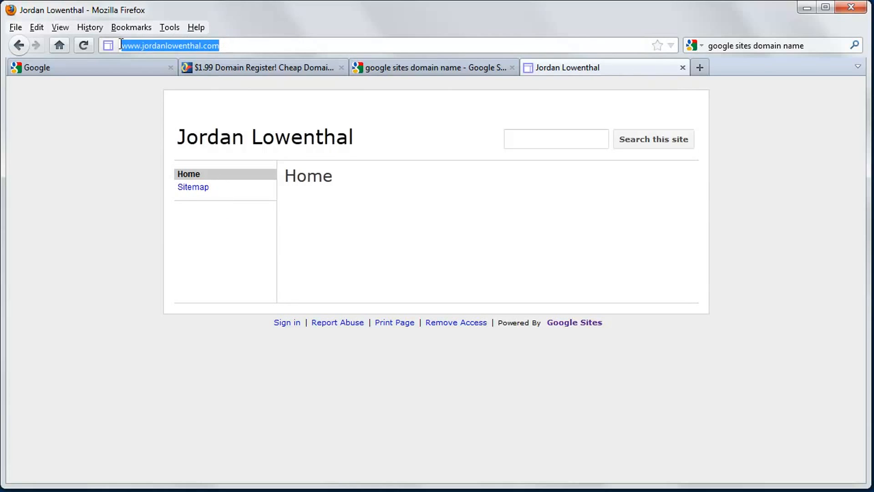
click(108, 145)
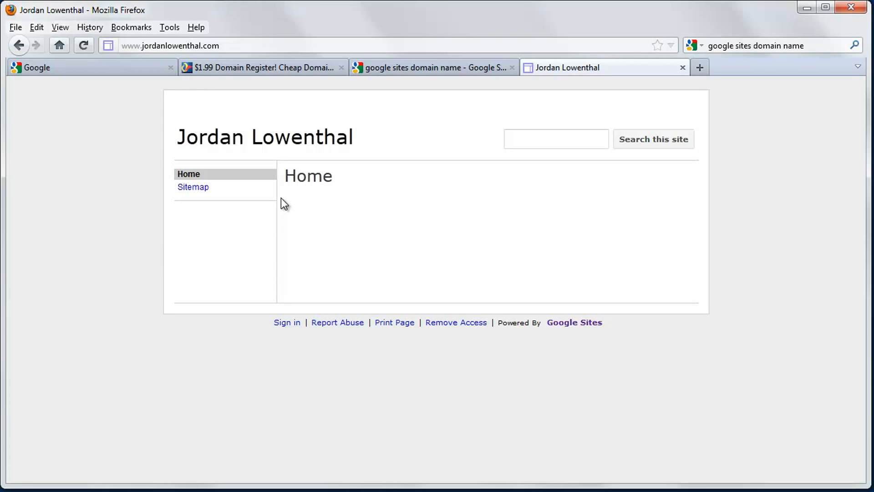
click(136, 68)
click(199, 44)
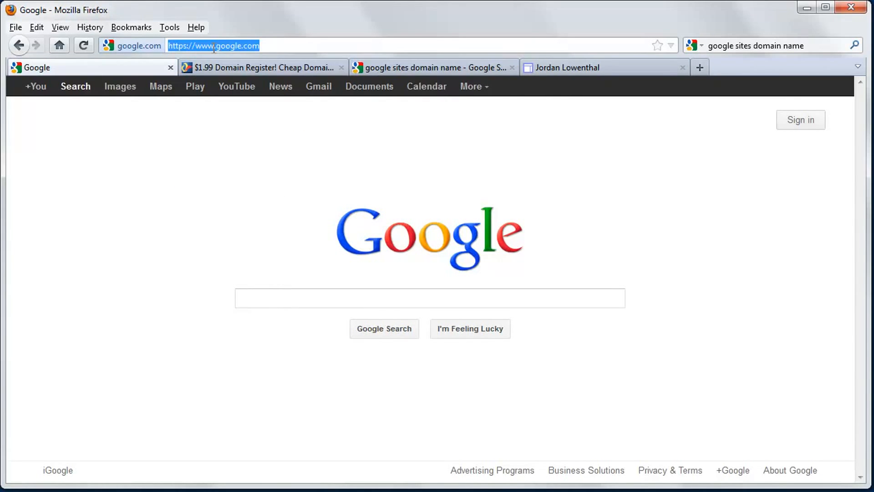
click(214, 47)
drag(214, 47, 202, 47)
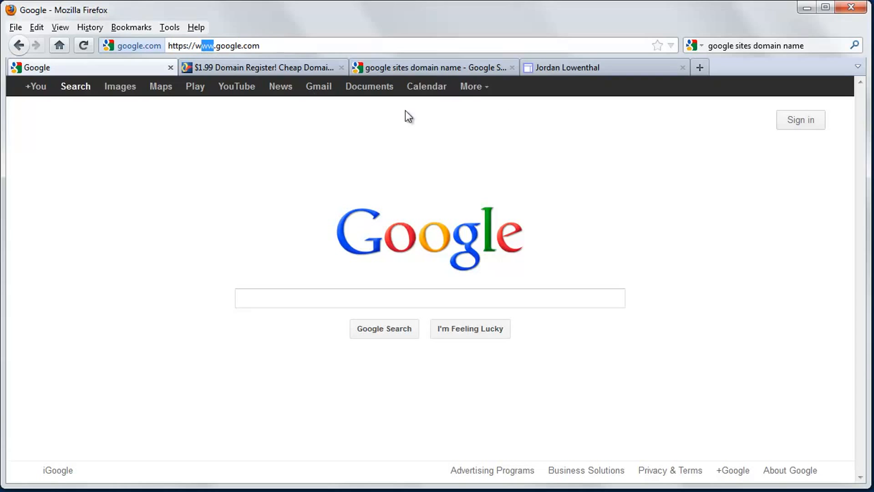
click(477, 93)
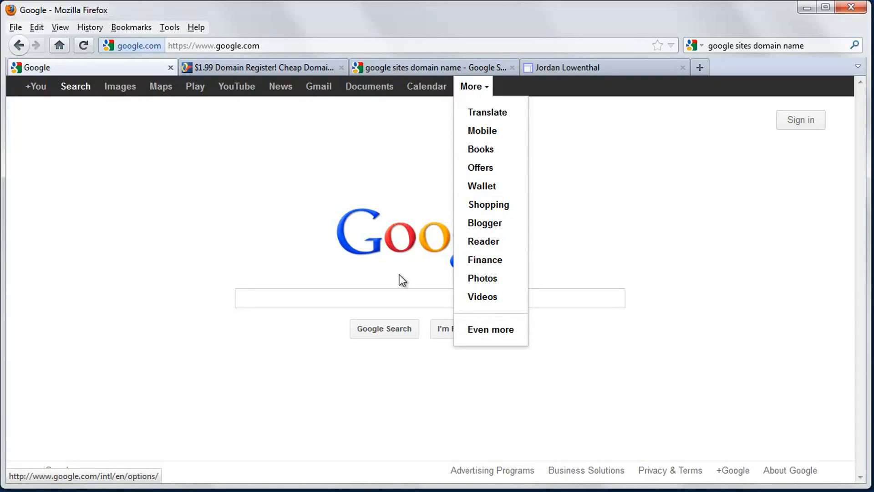
drag(213, 48, 123, 56)
text(sites.)
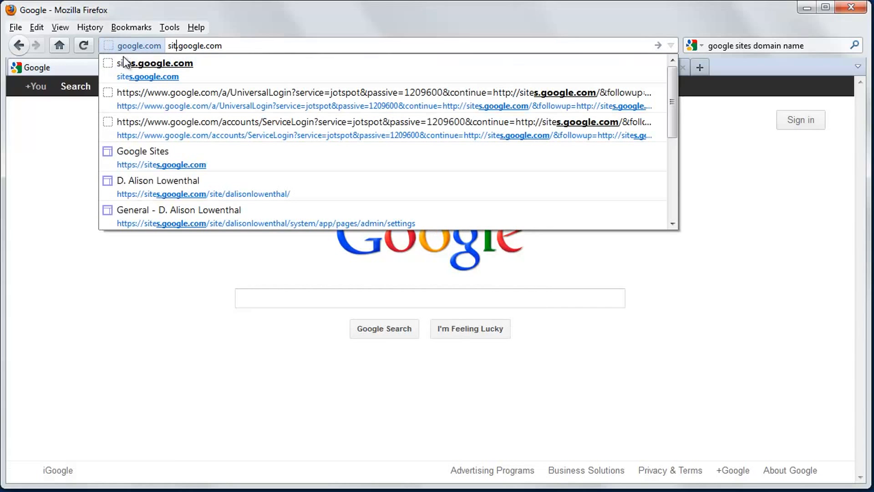
key(Return)
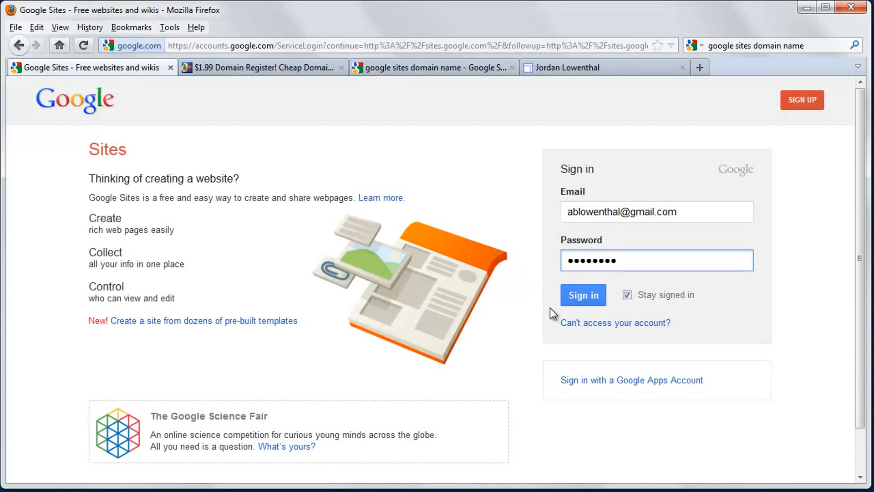
click(582, 296)
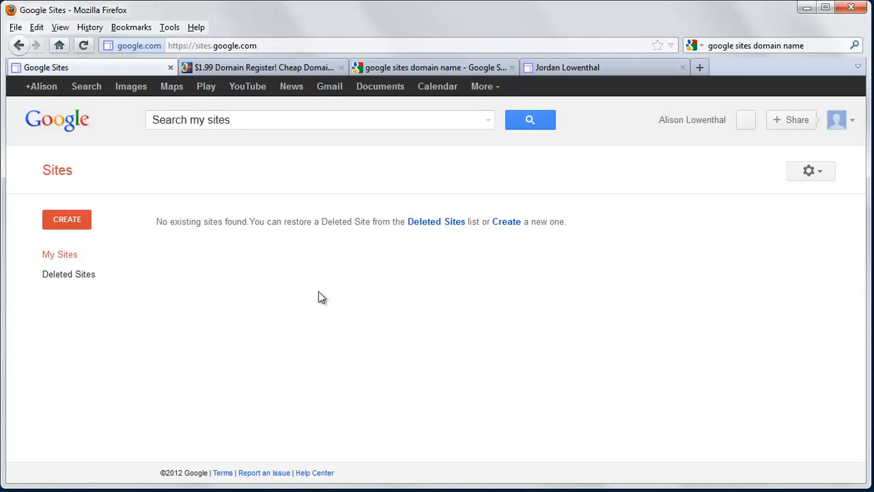
Start a new site from the empty My Sites page with the CREATE button.
click(58, 220)
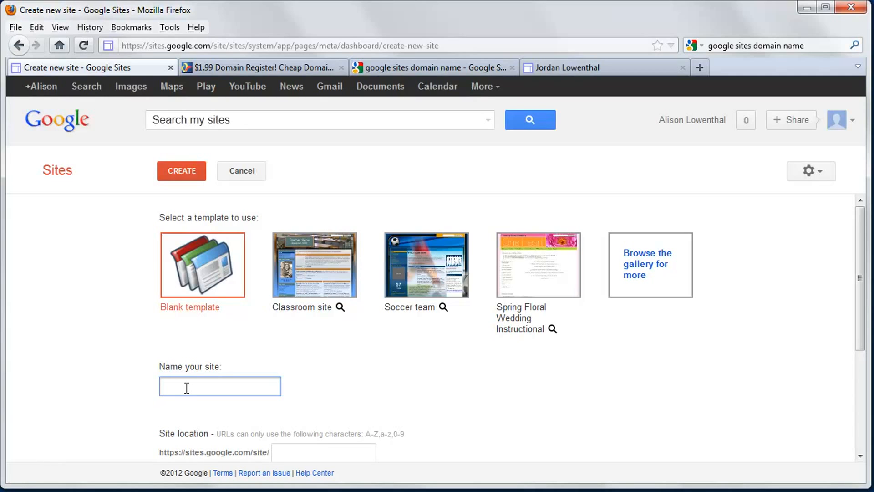
Enter the owner's full name as the site name and edit the suggested site location.
text(Alison Lowenthal)
scroll(195, 389, down, 5)
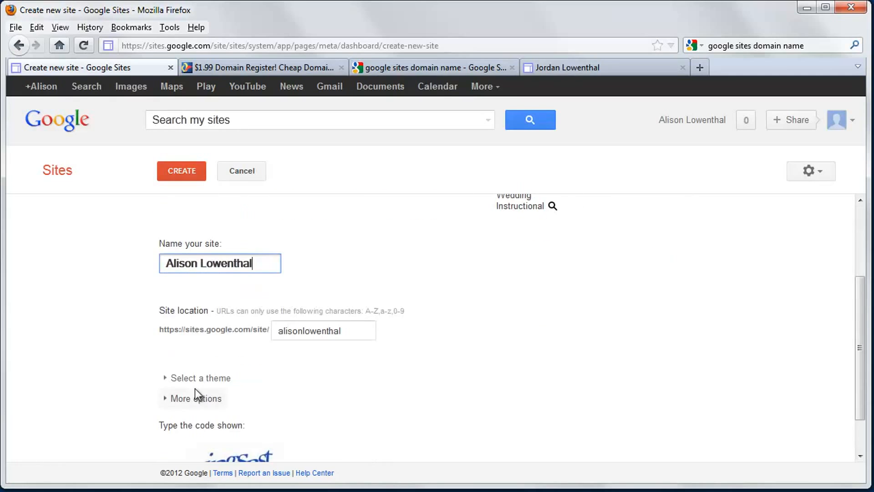
drag(278, 330, 357, 332)
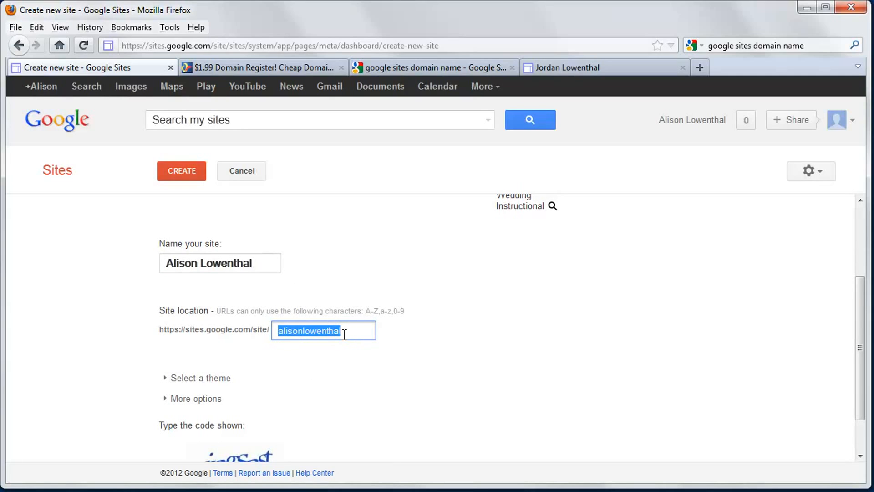
click(359, 331)
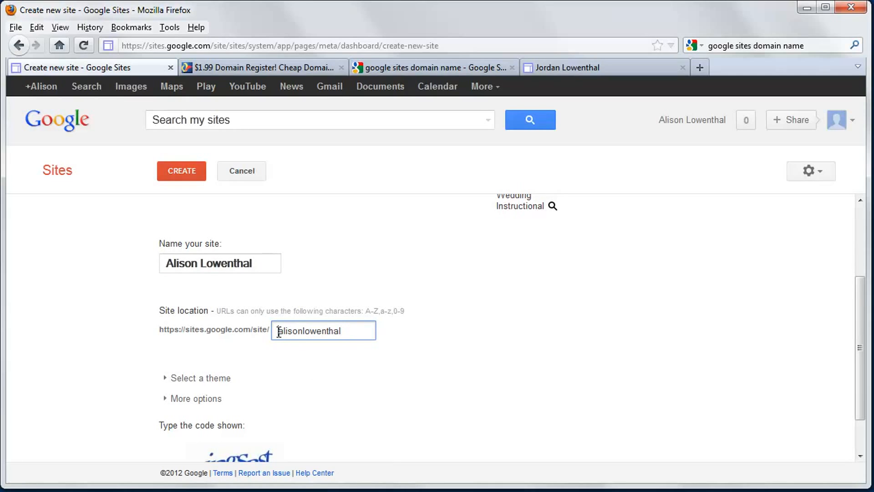
text(darcy)
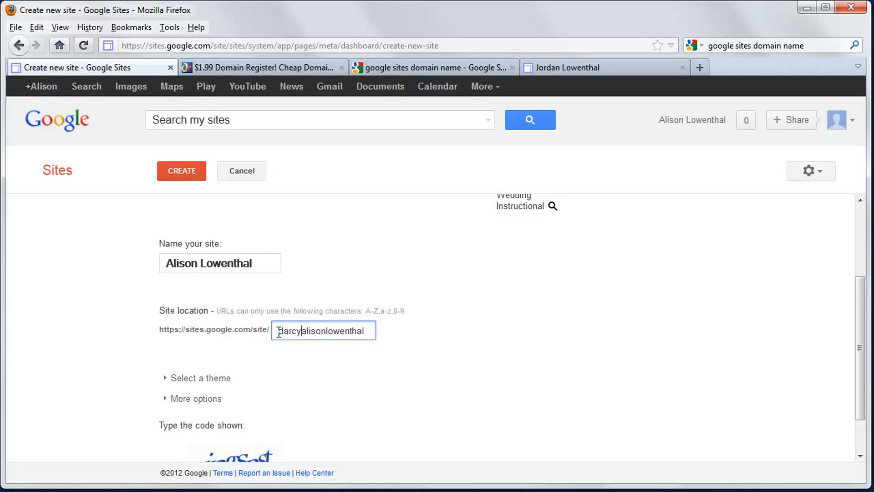
click(359, 389)
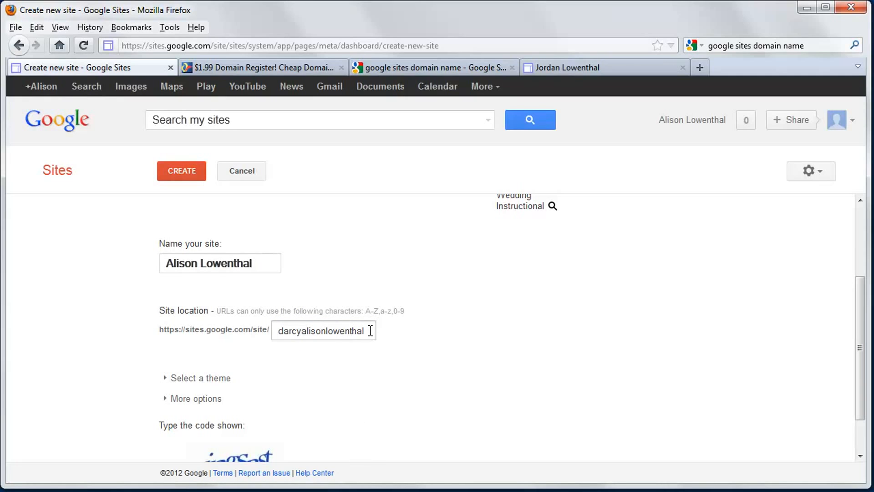
After checking the example site's address, replace the site location with an underscore-joined version of the owner's name.
click(564, 67)
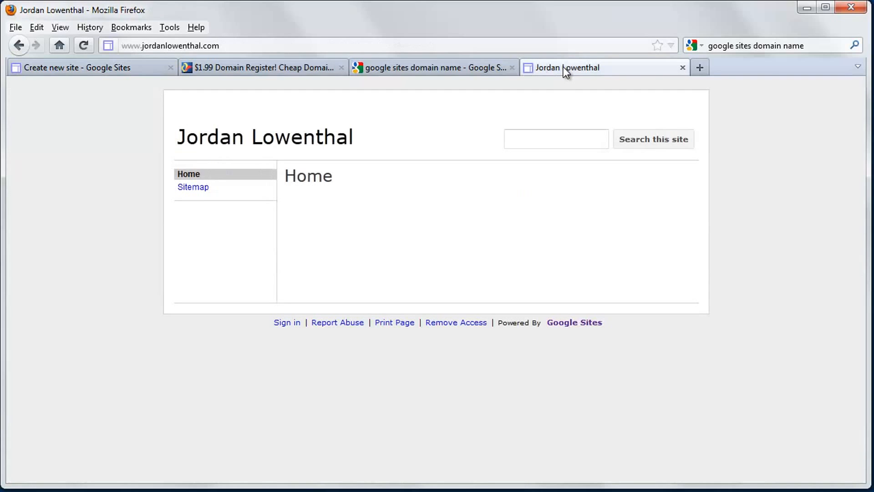
drag(219, 45, 165, 46)
key(ctrl+a)
click(113, 73)
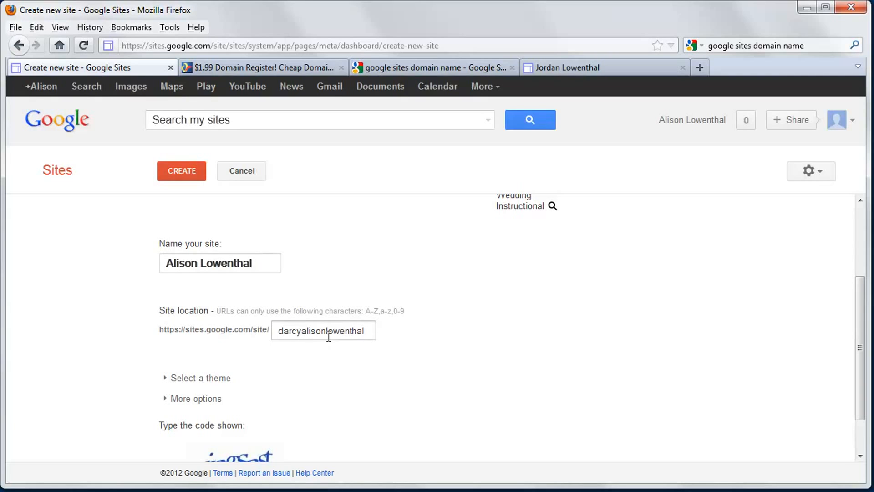
drag(376, 330, 188, 325)
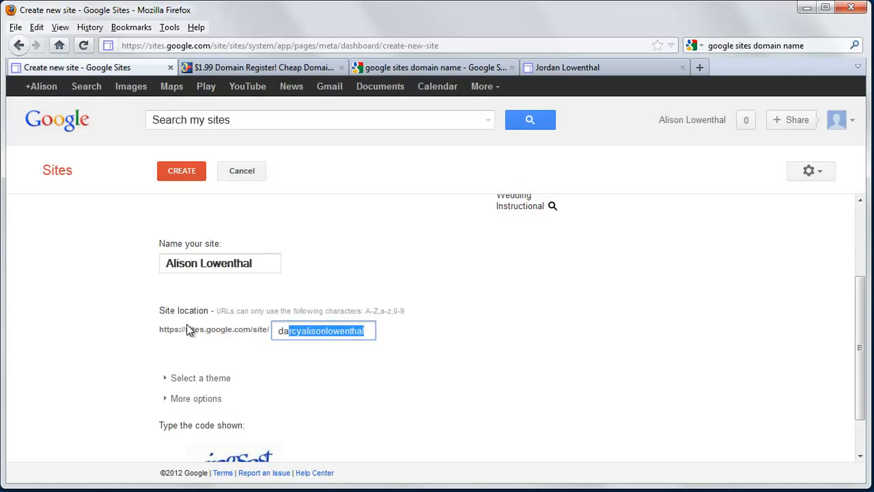
key(BackSpace)
key(BackSpace)
key(BackSpace)
text(alison_lowenthal)
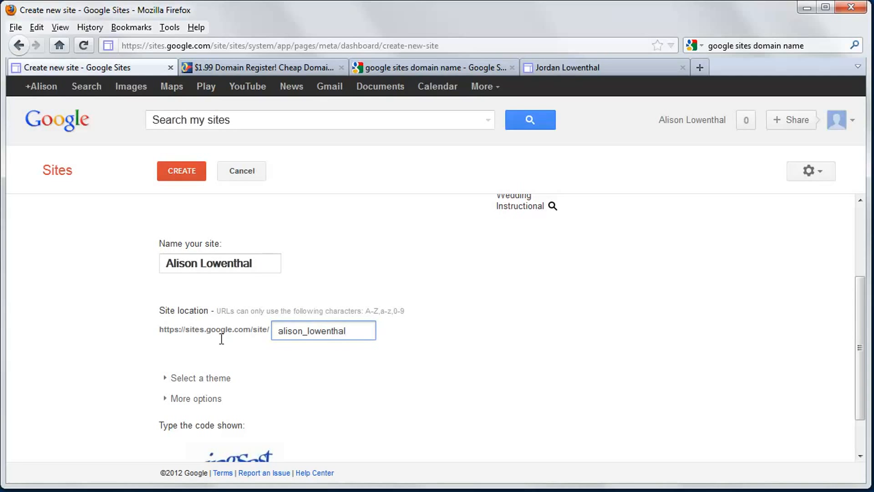
Enter the verification code, submit the form, then prefix the unavailable location with extra text.
scroll(282, 376, down, 2)
click(219, 444)
text(ingsast)
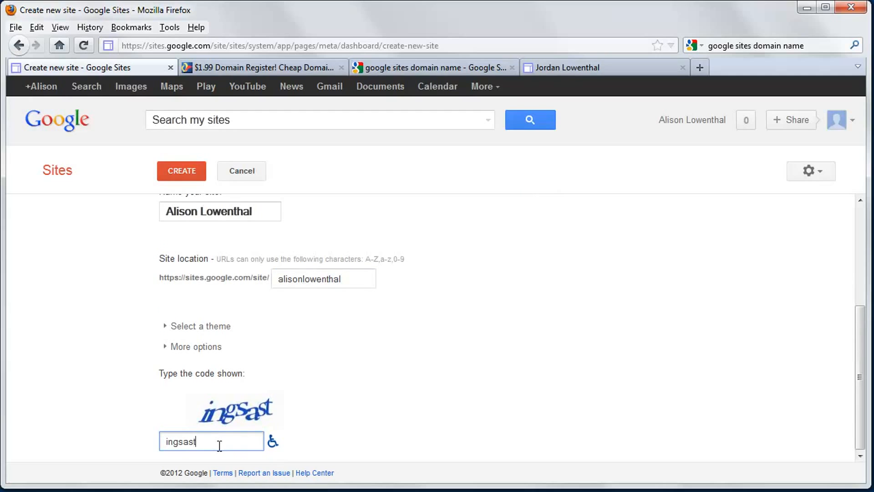
key(Return)
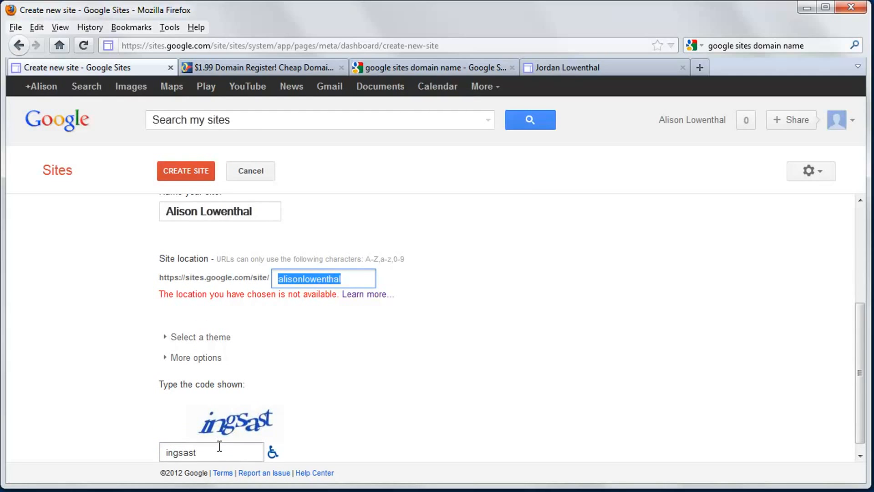
drag(278, 279, 288, 283)
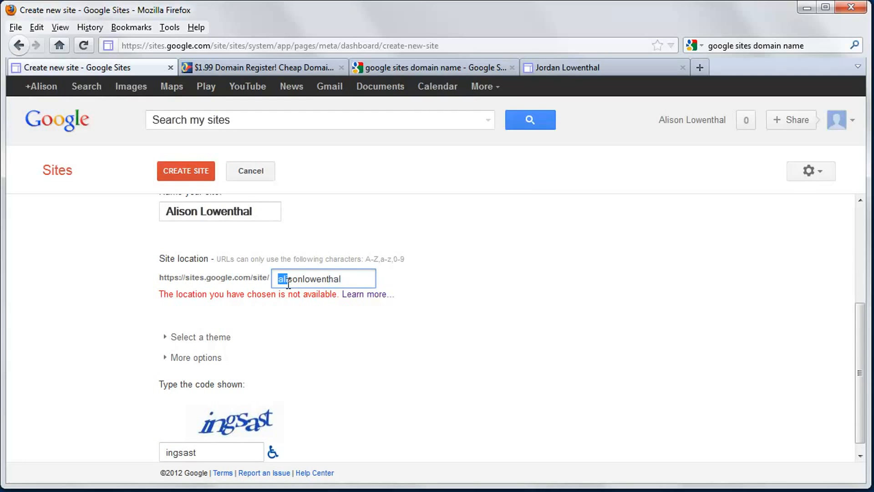
click(276, 280)
text(darcy)
Create the site with the revised location, then open Manage site from the More menu.
click(200, 174)
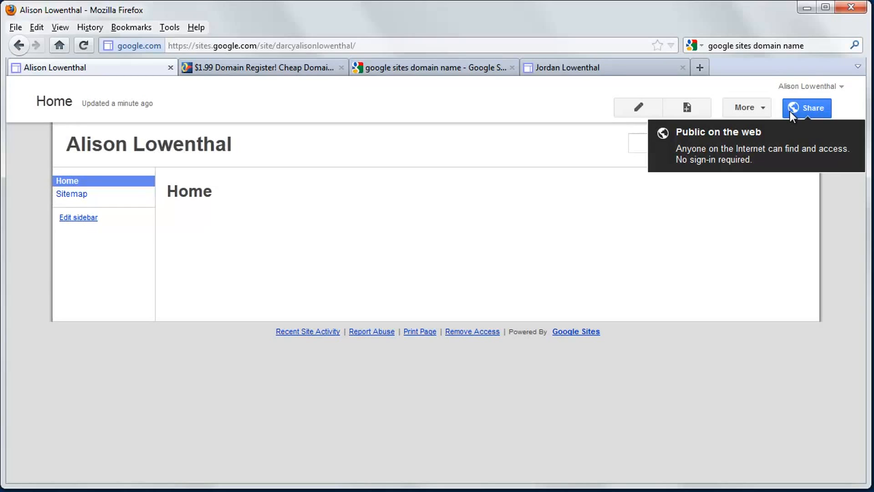
click(756, 111)
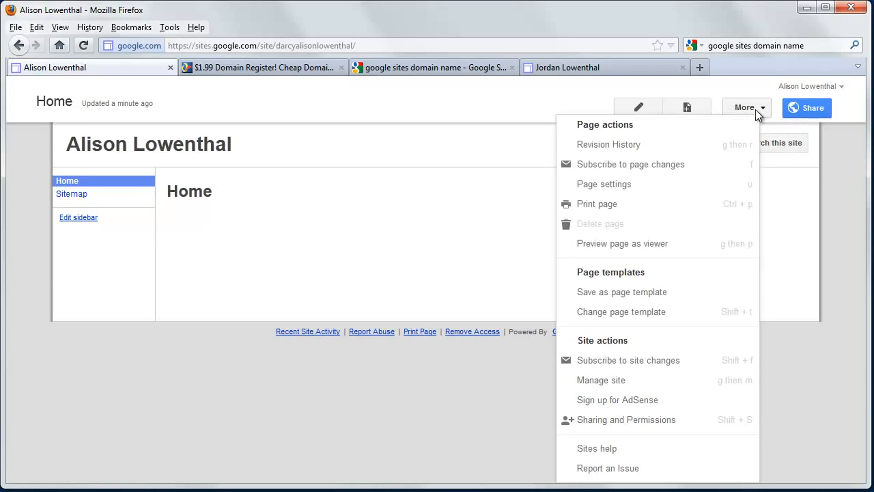
click(606, 382)
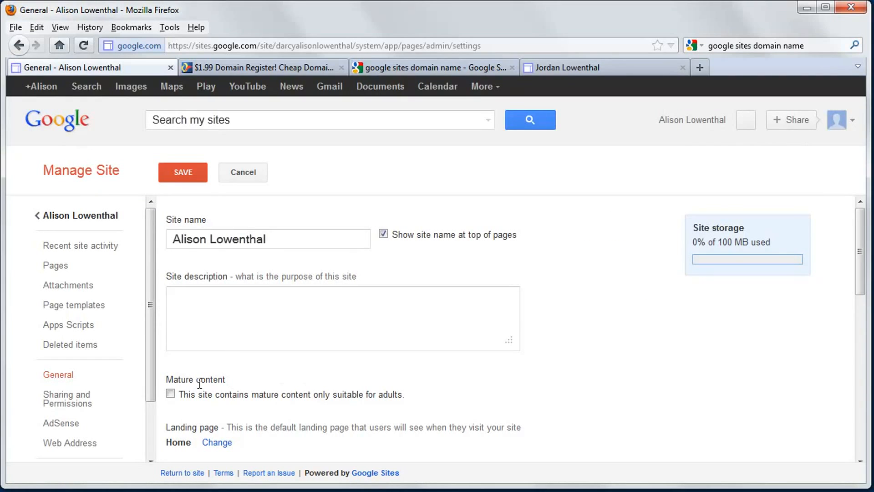
scroll(202, 381, down, 3)
scroll(204, 381, down, 5)
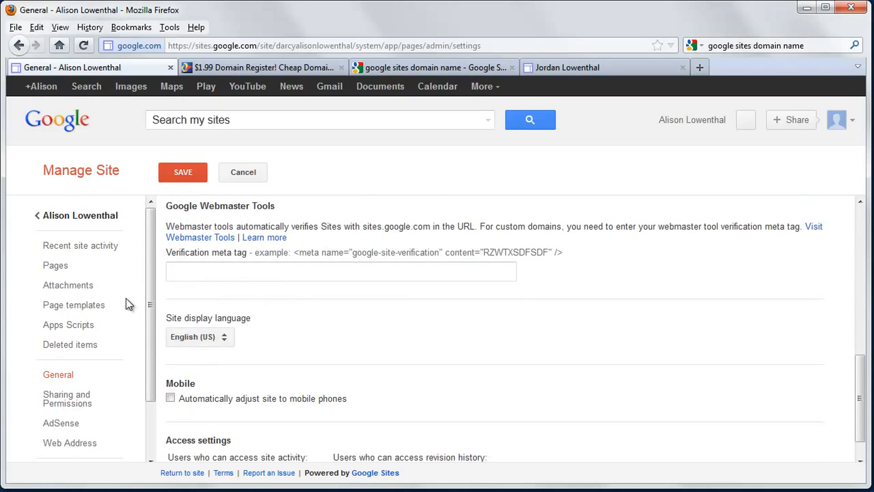
scroll(109, 327, down, 2)
click(82, 406)
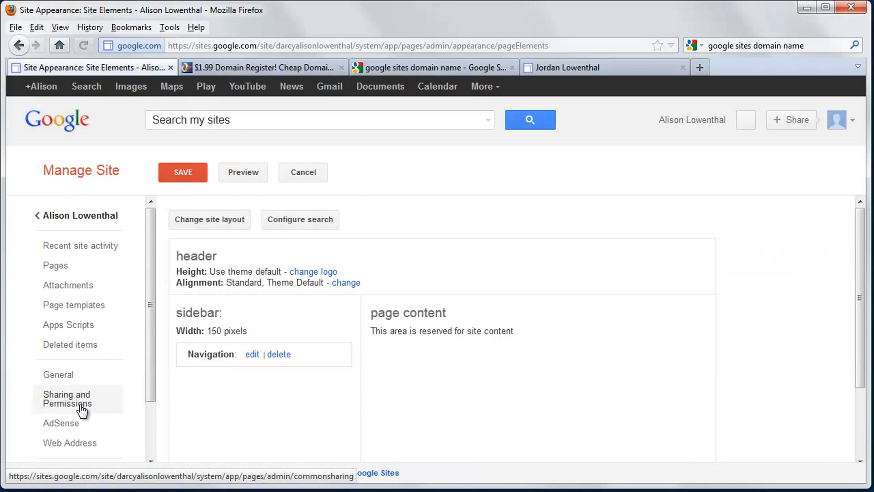
click(296, 226)
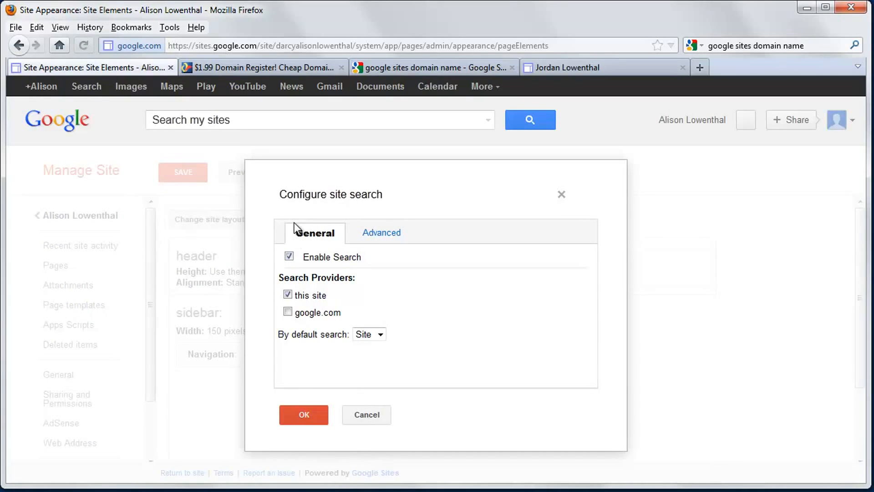
click(288, 296)
click(301, 411)
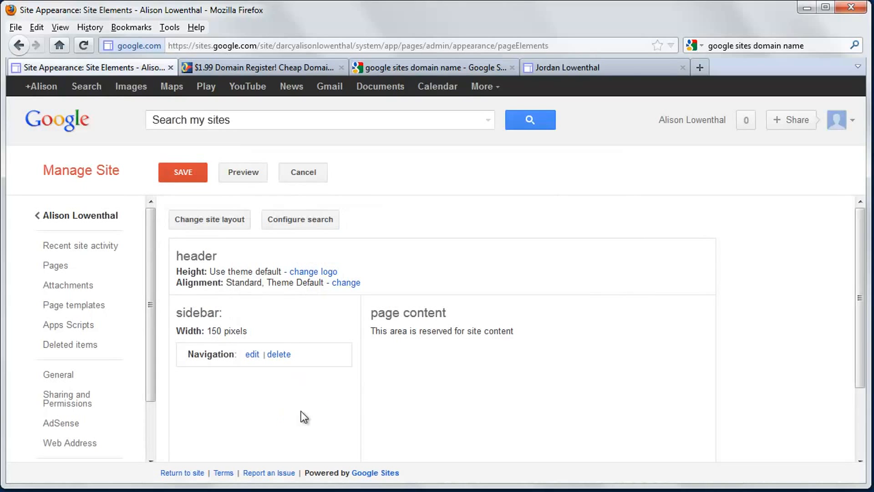
Set the site layout to a 900px custom width with a sidebar and a 30-pixel footer.
click(217, 219)
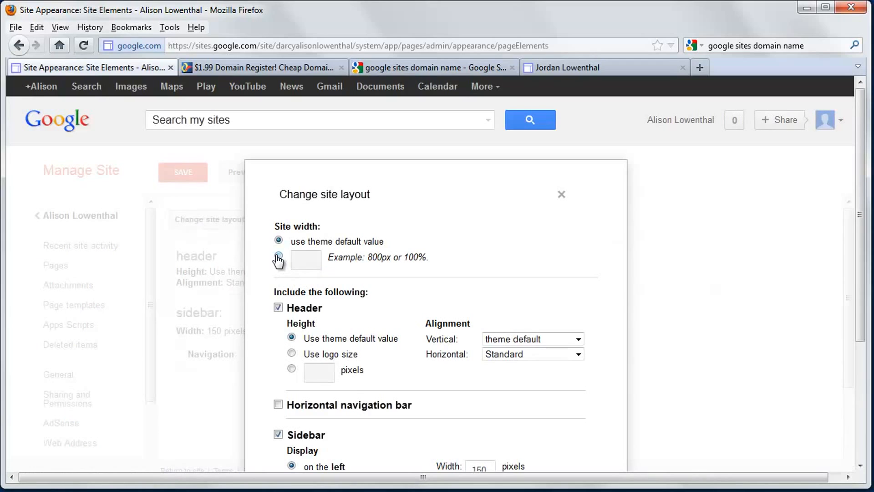
click(278, 256)
text(900)
text(px)
scroll(322, 328, down, 5)
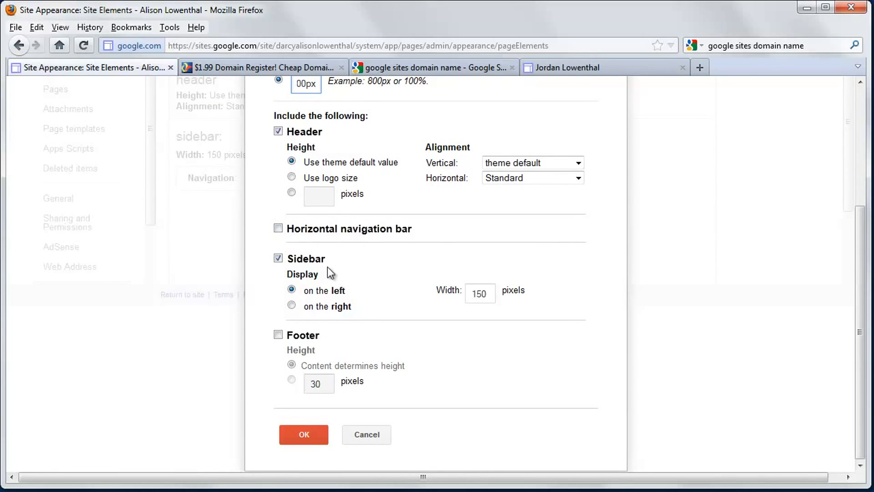
click(278, 259)
click(282, 335)
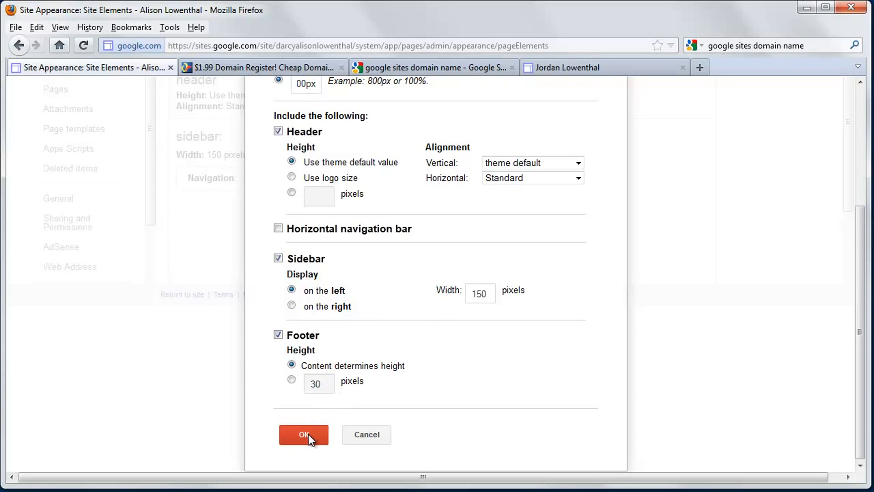
click(291, 380)
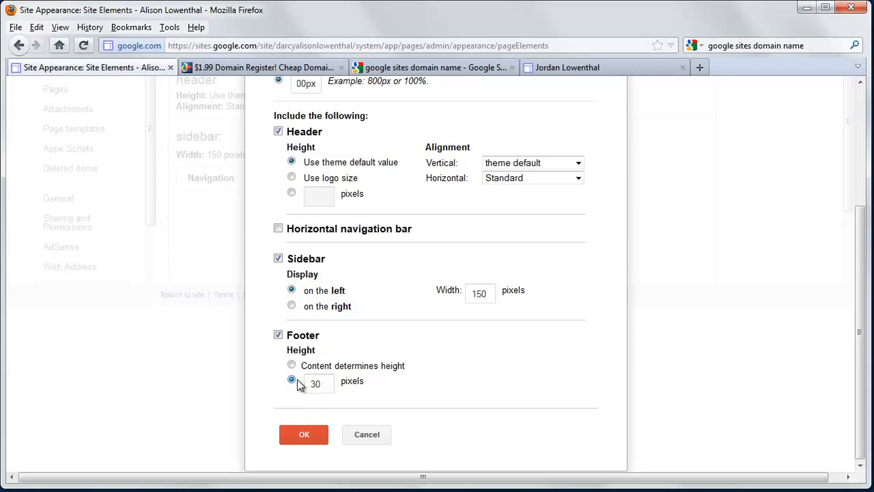
click(304, 434)
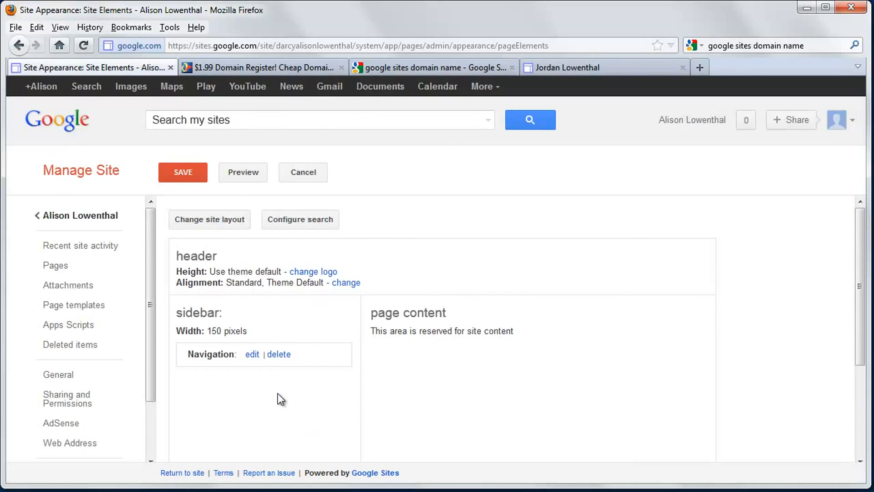
Save the layout changes, staying on the page when warned about unsaved edits.
scroll(277, 398, down, 3)
scroll(90, 422, down, 2)
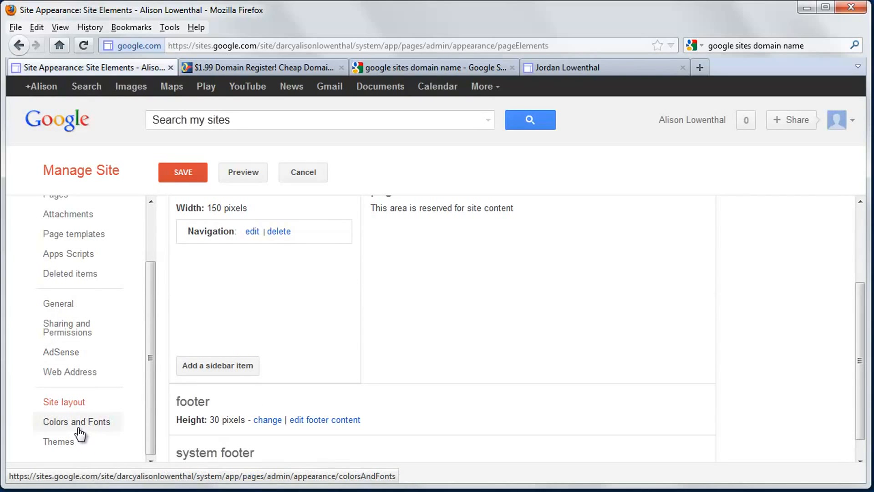
click(82, 421)
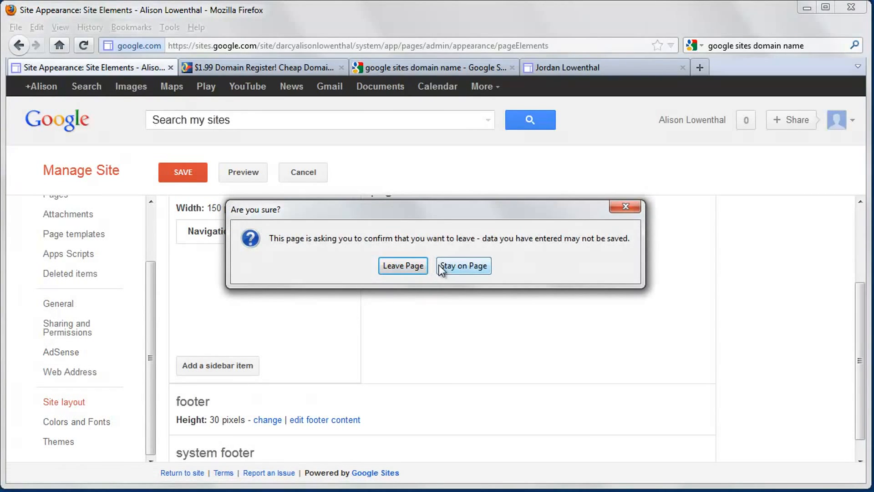
click(453, 267)
click(185, 172)
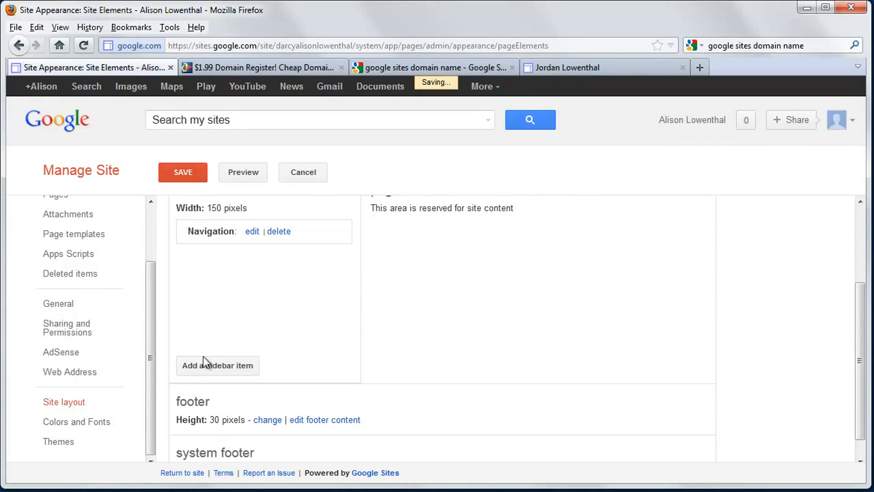
click(98, 423)
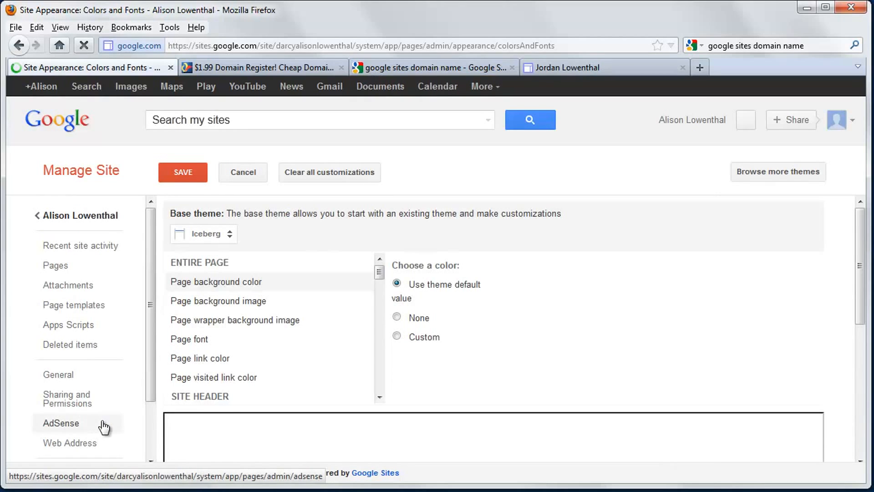
Choose a custom dark brown colour #973800 for the site frame.
scroll(252, 399, down, 3)
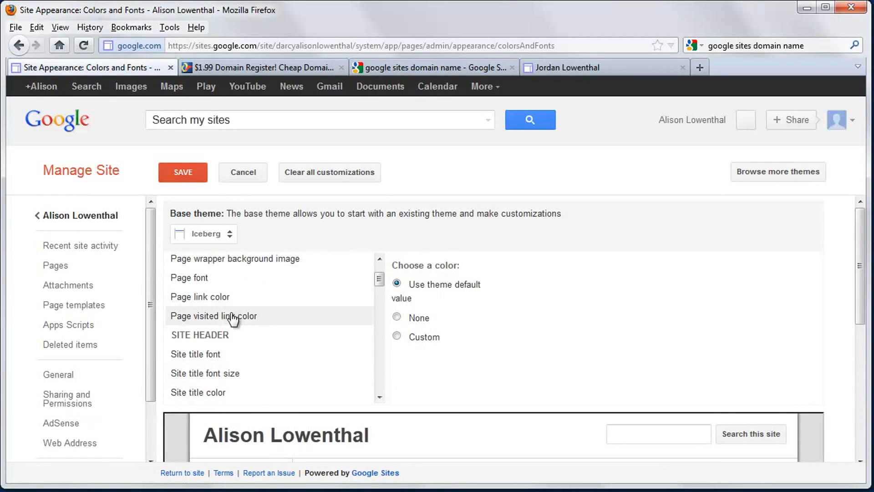
click(397, 336)
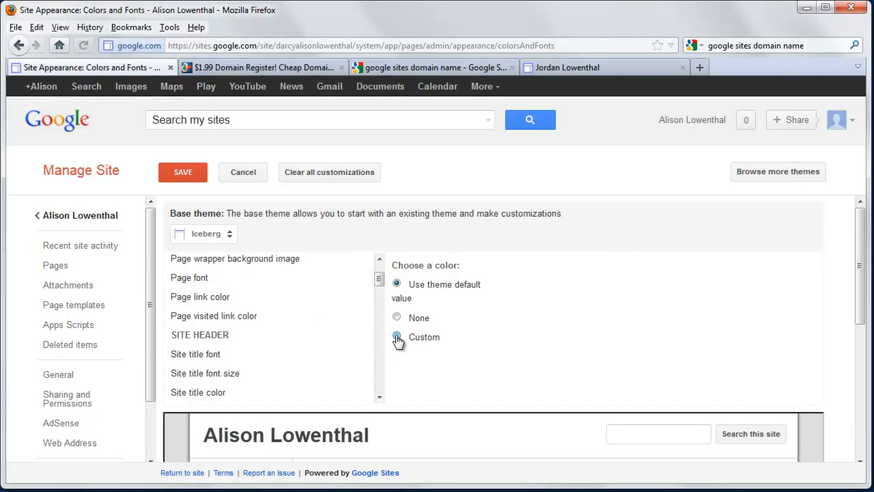
click(533, 340)
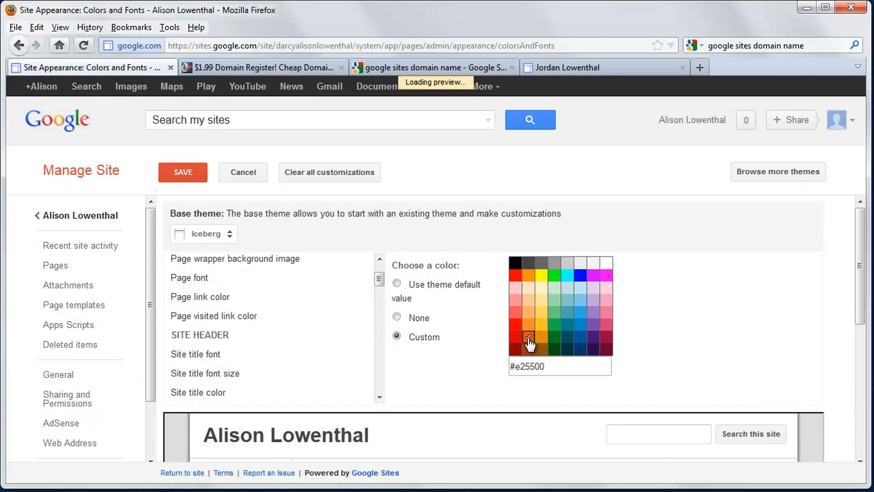
click(529, 349)
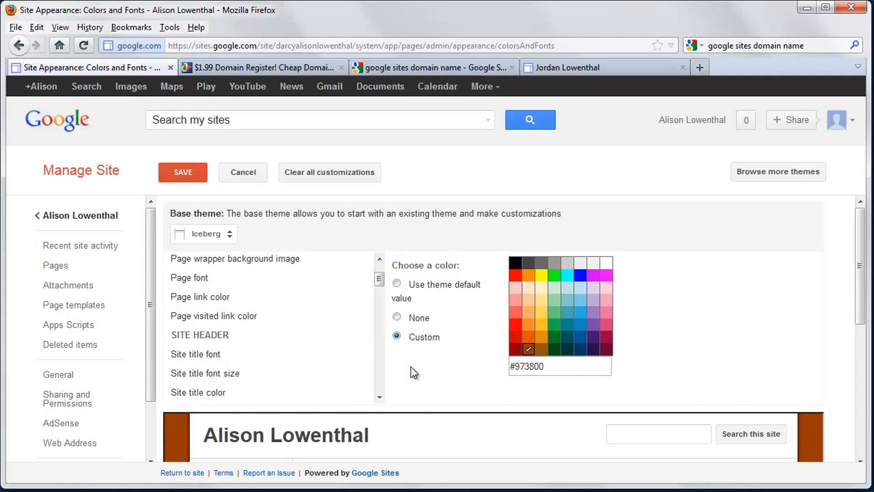
Set the Page font to Custom, keeping Normal as the font.
click(214, 280)
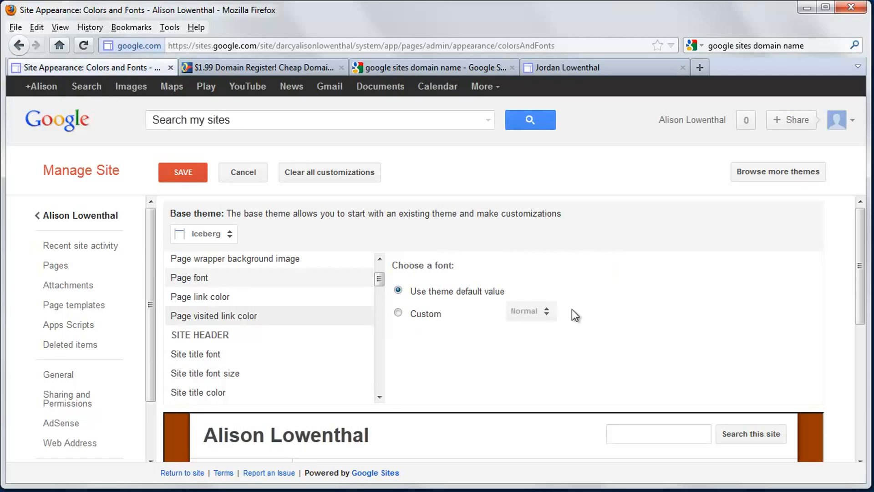
click(399, 313)
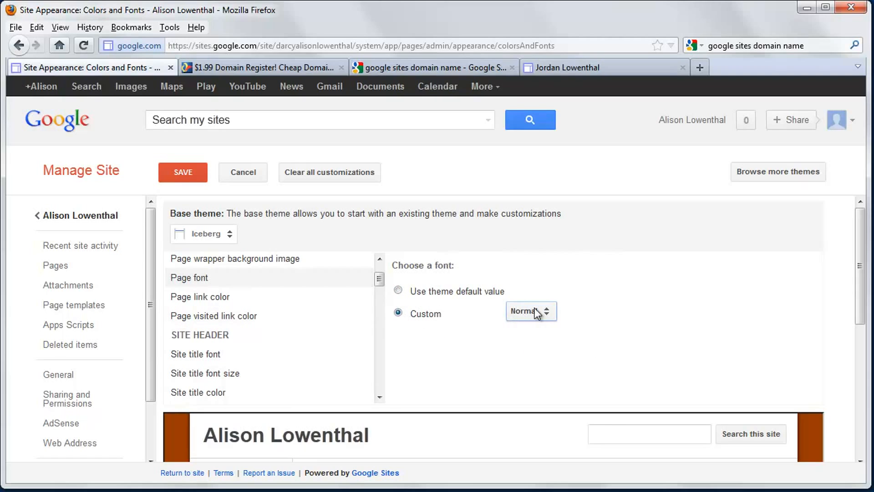
click(536, 313)
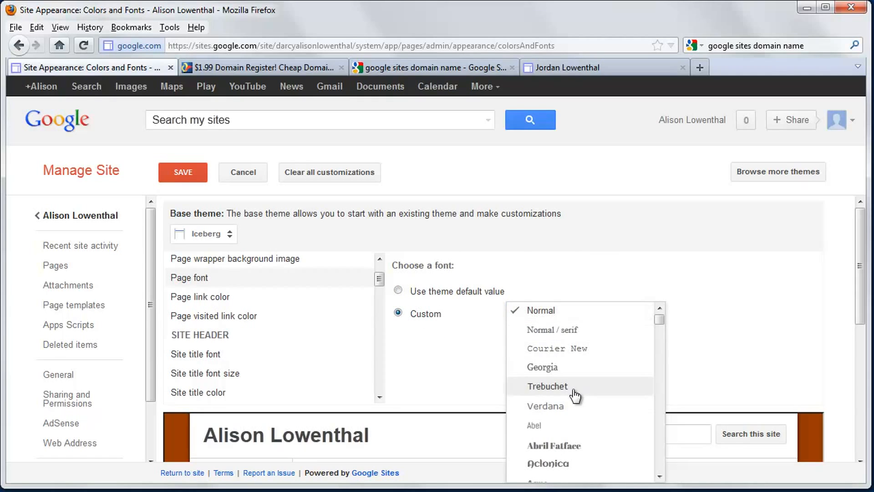
scroll(574, 401, down, 10)
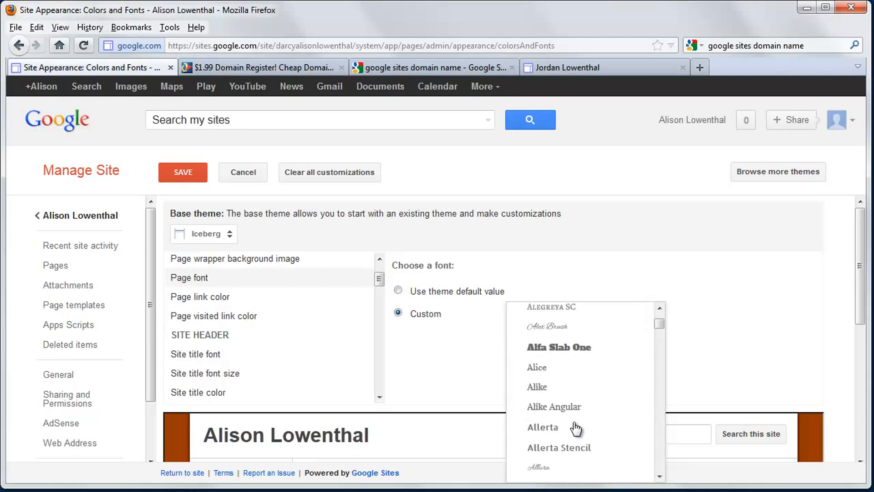
scroll(576, 428, down, 3)
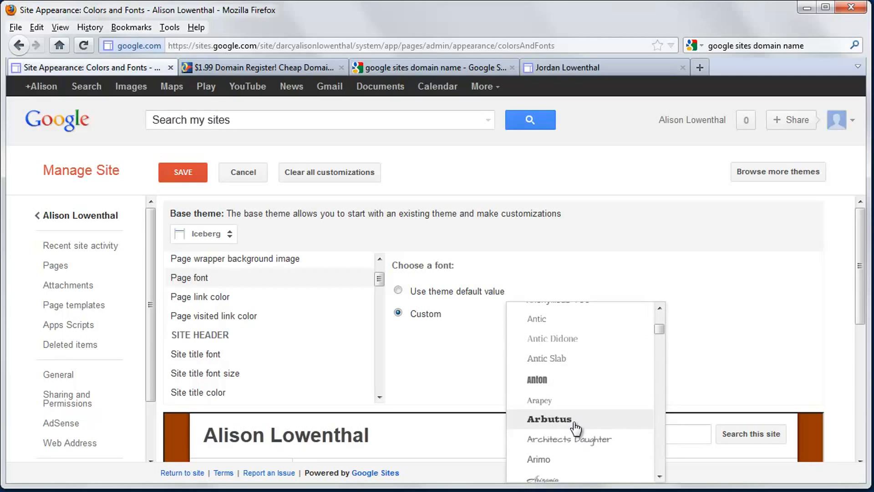
scroll(575, 400, up, 3)
scroll(576, 379, up, 8)
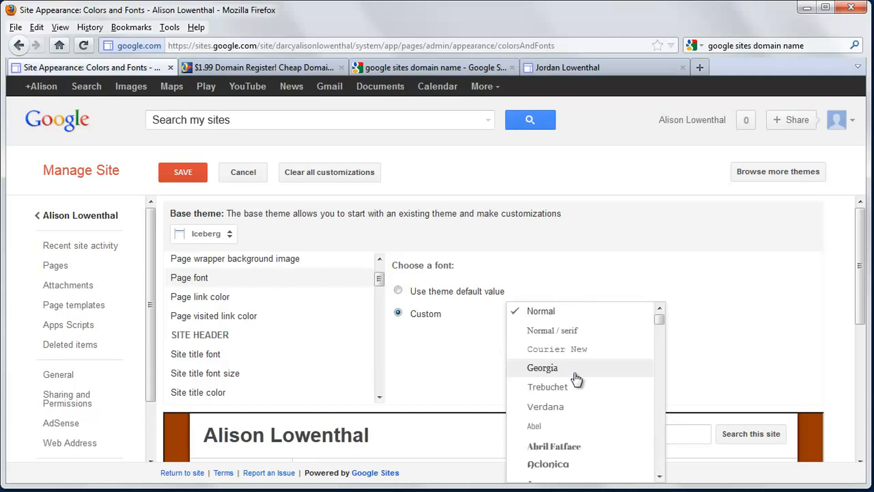
click(599, 311)
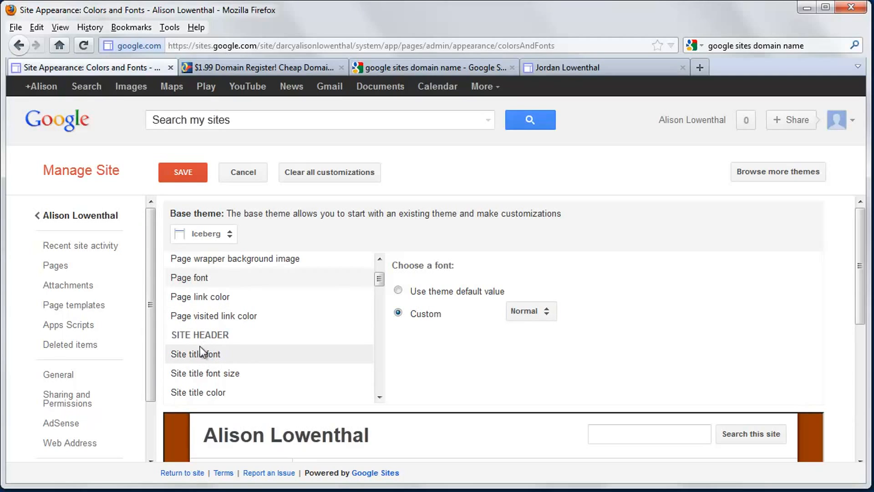
Give the site title a custom font size of 24 pt.
click(210, 360)
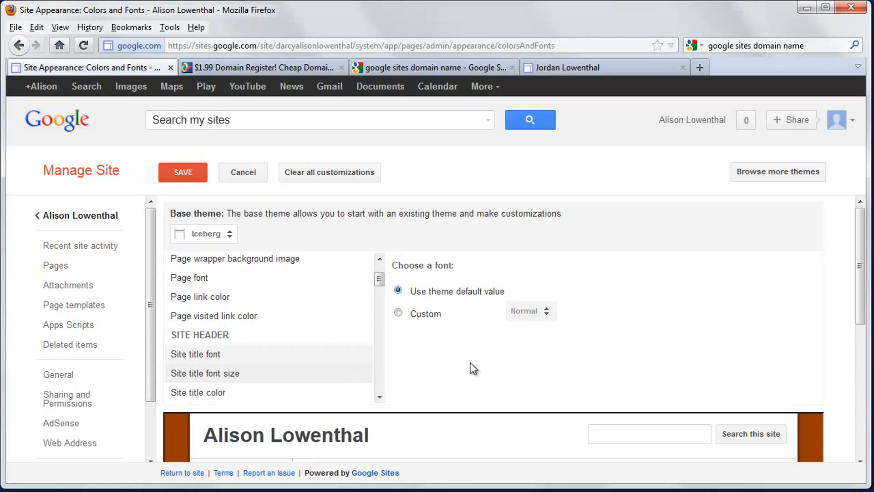
click(229, 374)
click(398, 314)
click(534, 316)
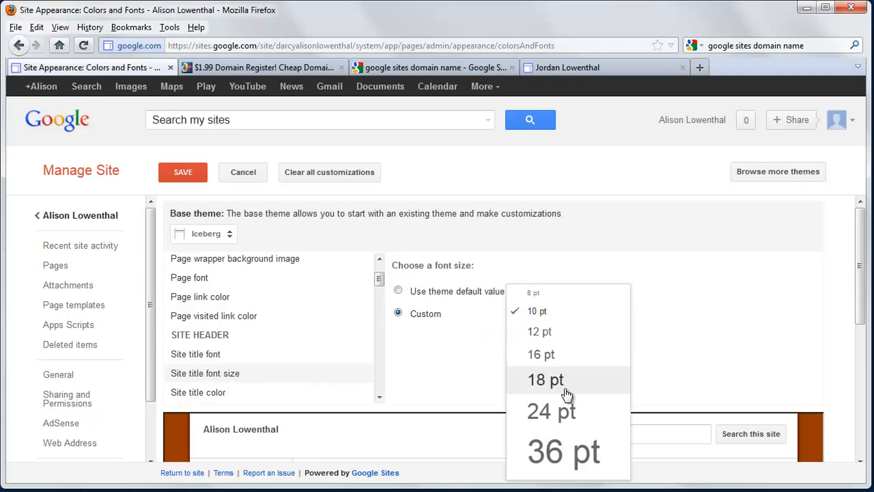
click(563, 413)
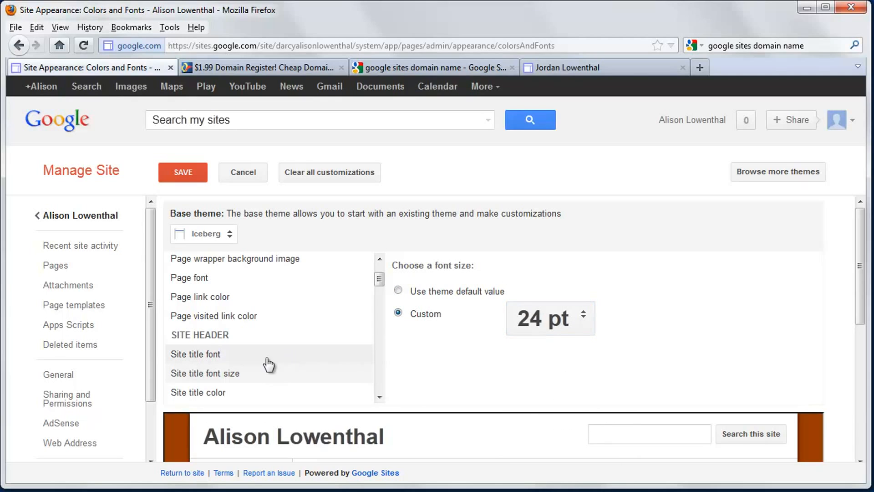
Make the site title colour custom dark blue #003965, save, and return to the home page.
click(239, 359)
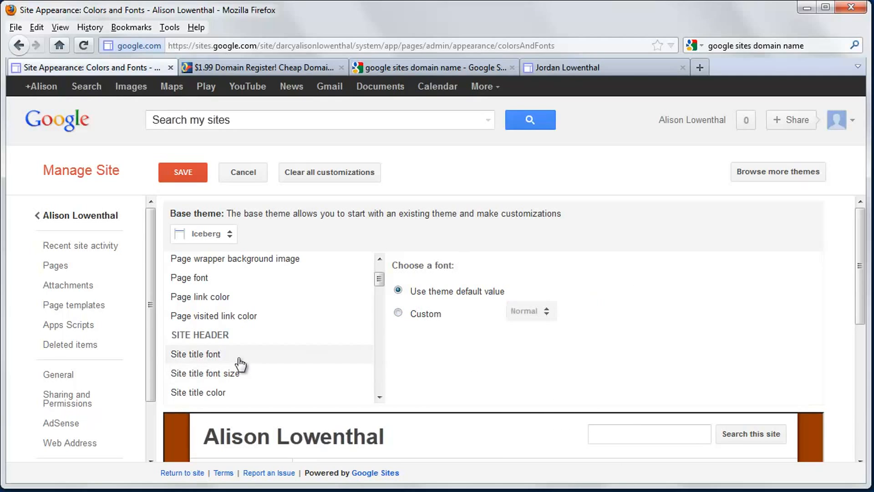
click(229, 395)
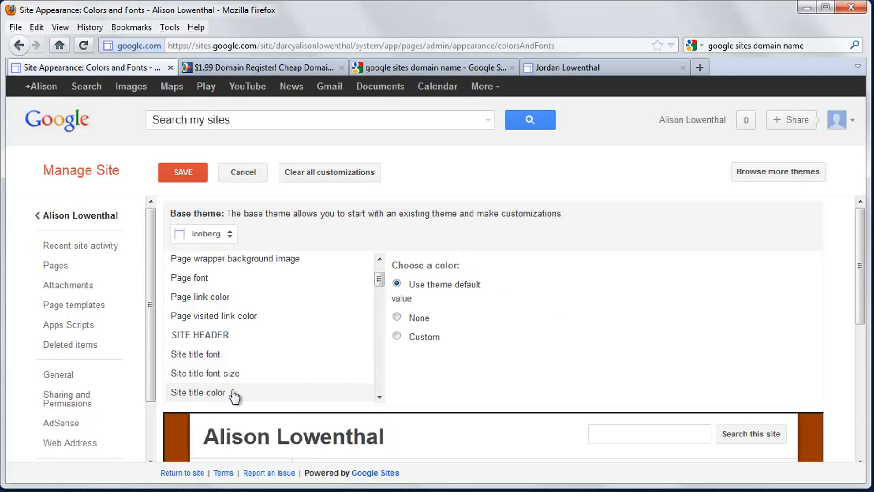
click(397, 336)
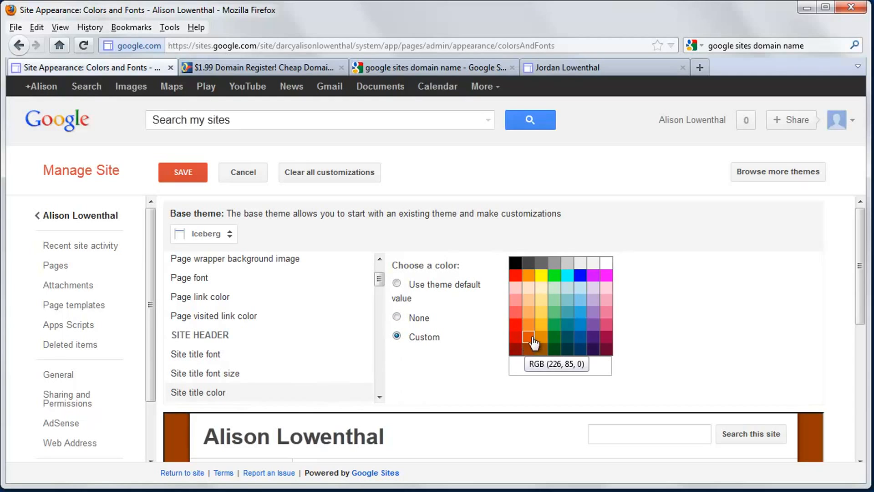
click(580, 349)
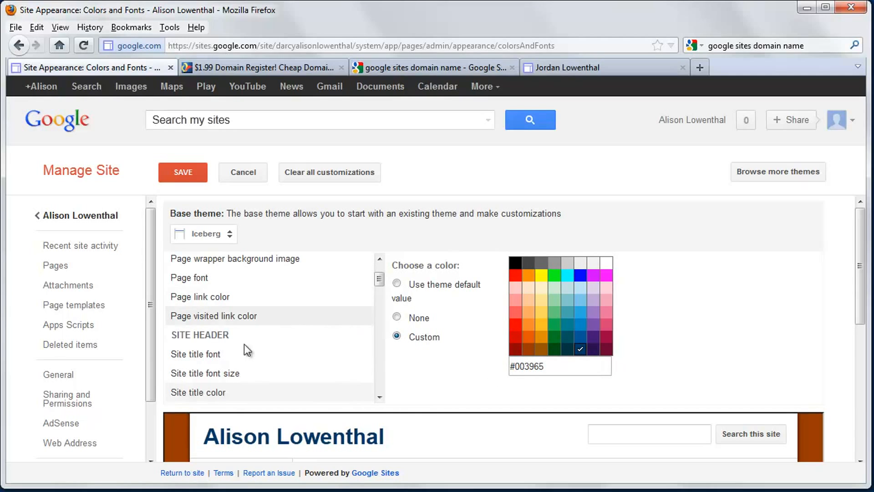
scroll(724, 344, down, 5)
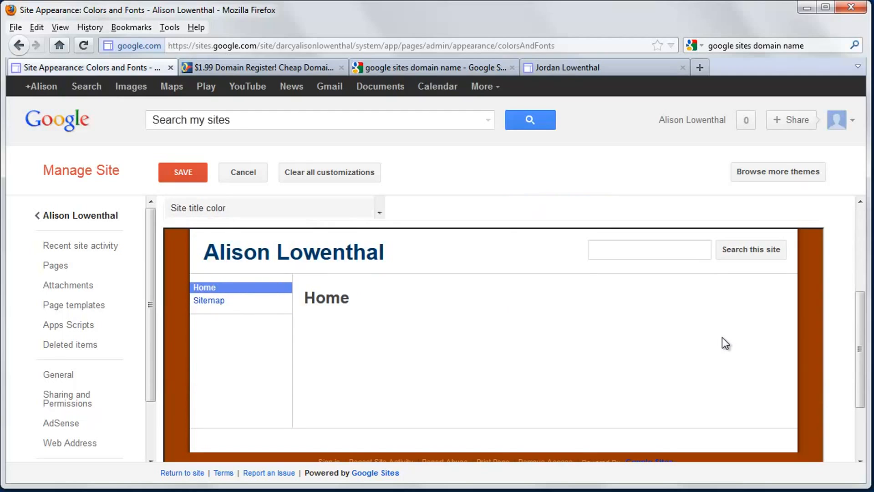
scroll(722, 338, up, 5)
click(190, 176)
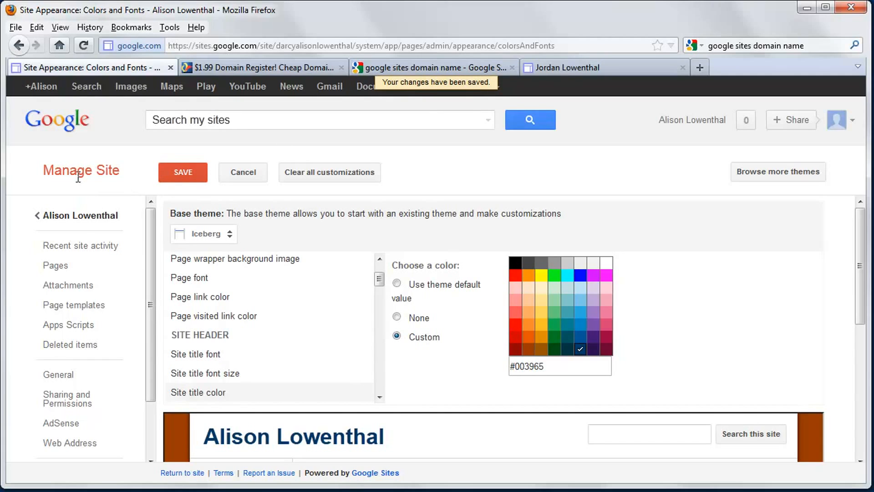
click(80, 215)
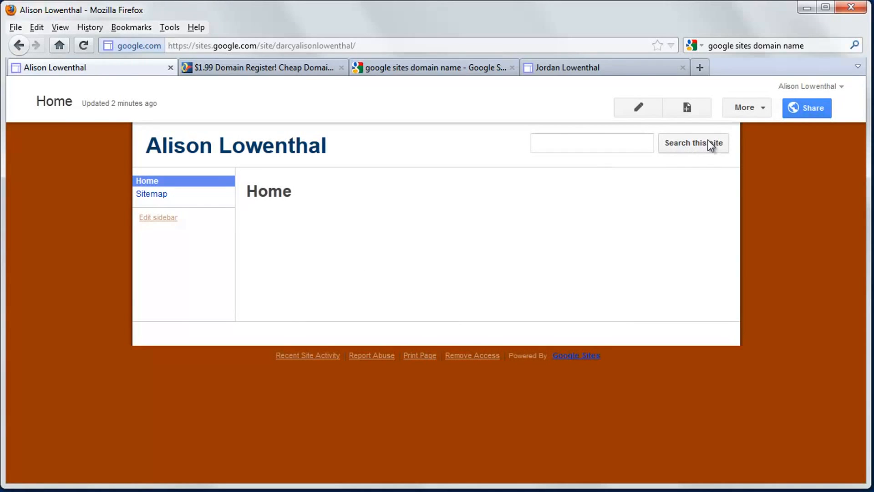
Uncheck Enable Search in the site layout's search settings, save, and return to the Home page.
click(760, 108)
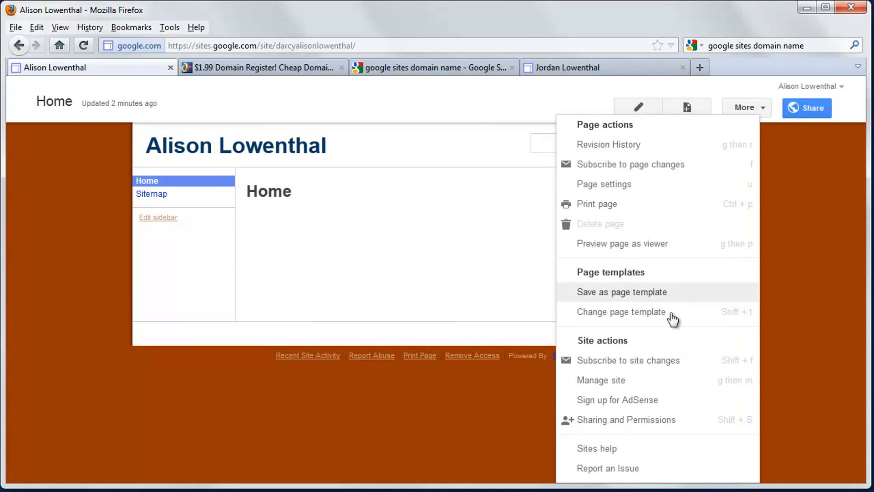
click(633, 380)
scroll(109, 424, down, 3)
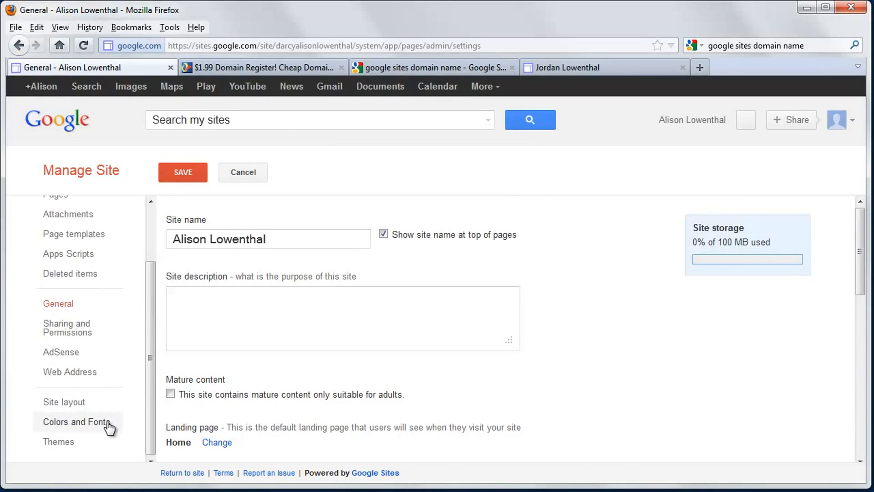
click(94, 403)
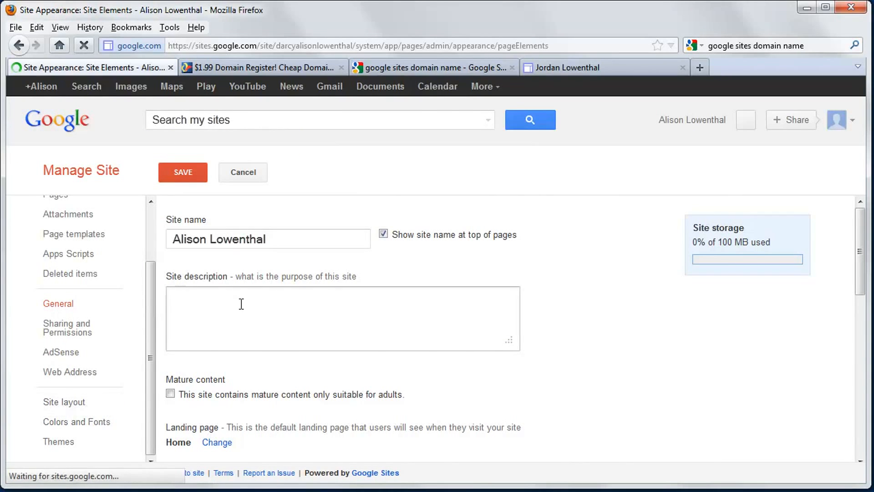
click(283, 223)
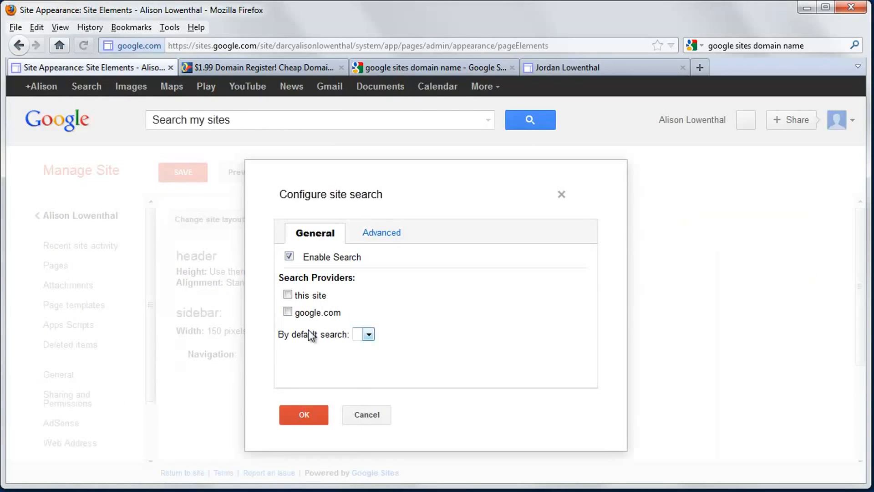
click(288, 256)
click(305, 415)
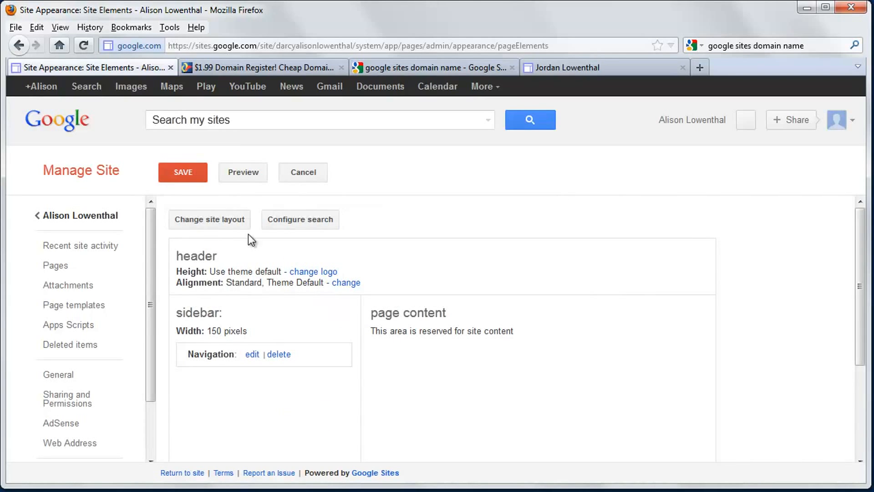
click(182, 172)
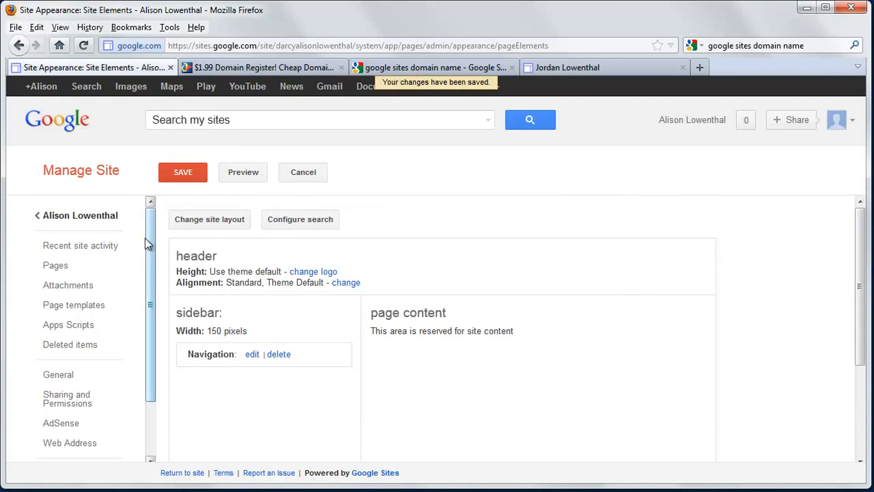
click(81, 217)
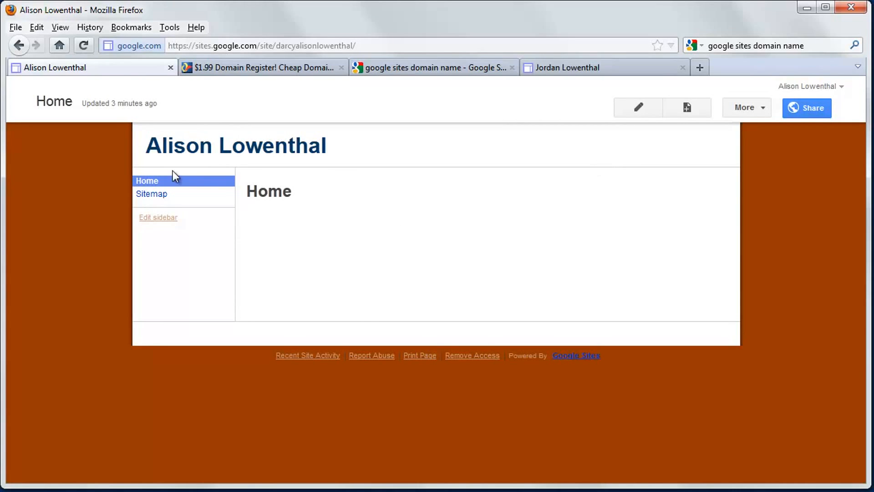
Create a new page named Research at the top level and save it.
click(687, 110)
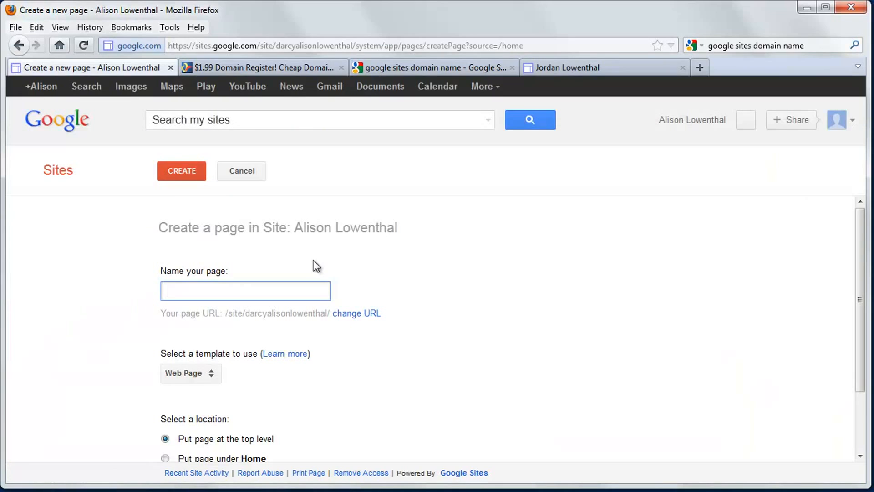
text(Research)
scroll(304, 335, down, 3)
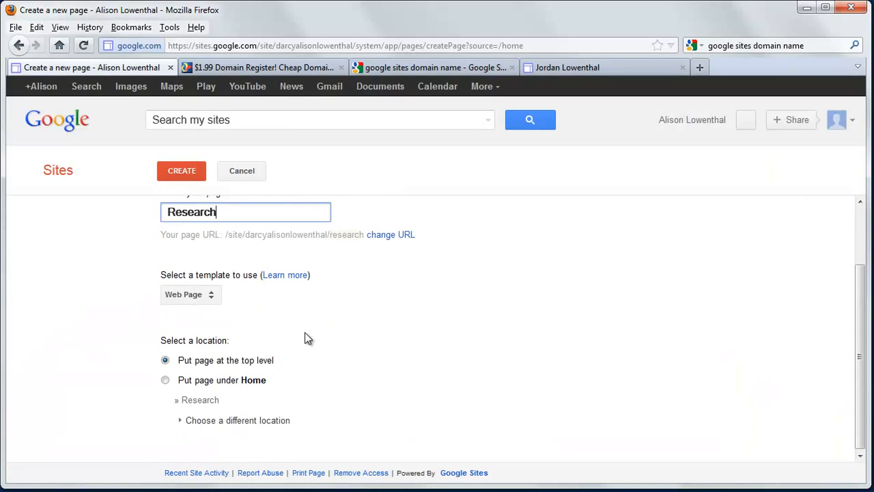
click(166, 361)
click(185, 171)
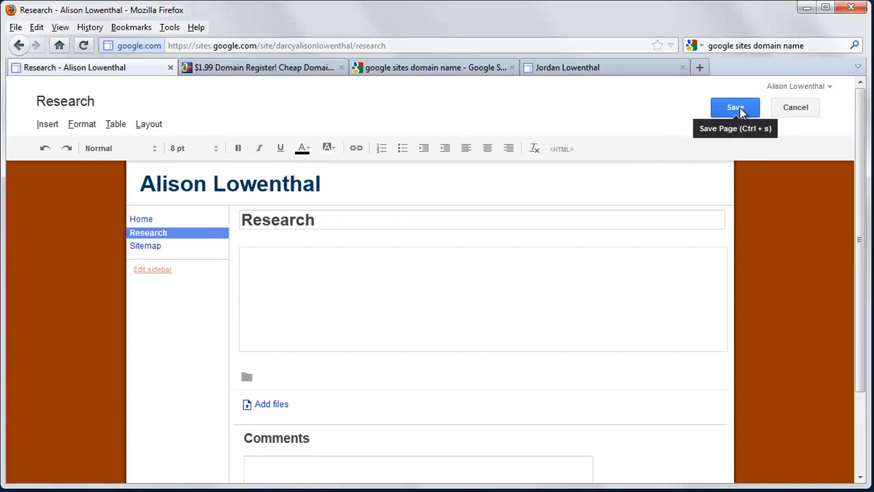
click(740, 107)
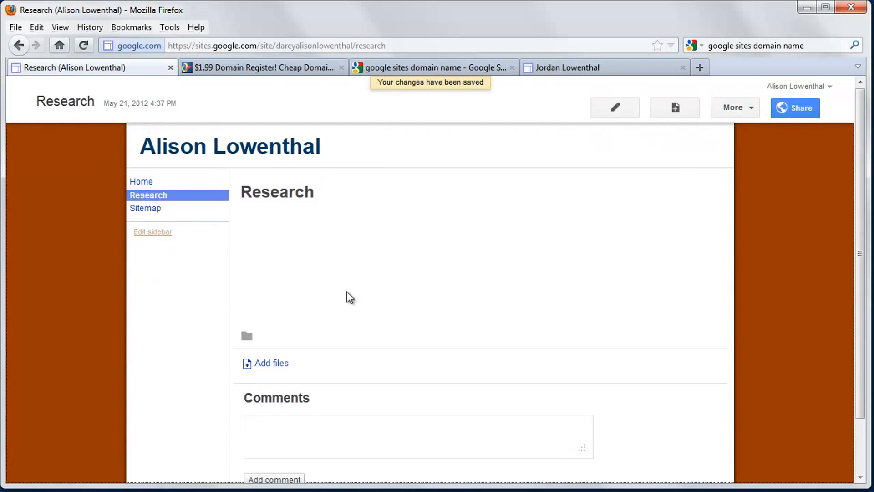
Create and save a new page named Teaching.
click(675, 108)
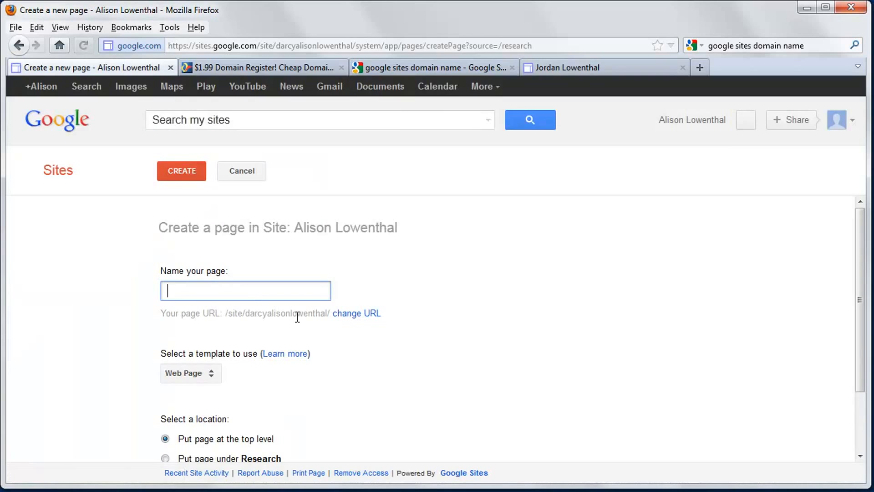
text(Teaching)
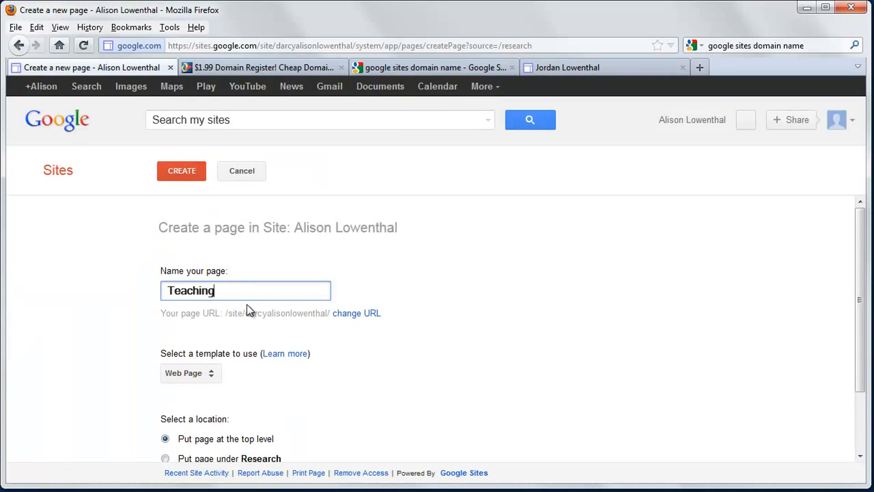
click(189, 173)
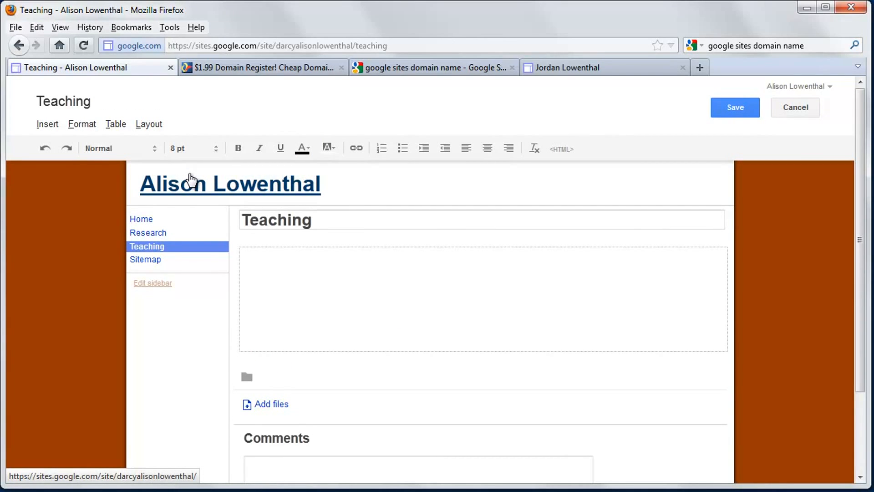
click(729, 111)
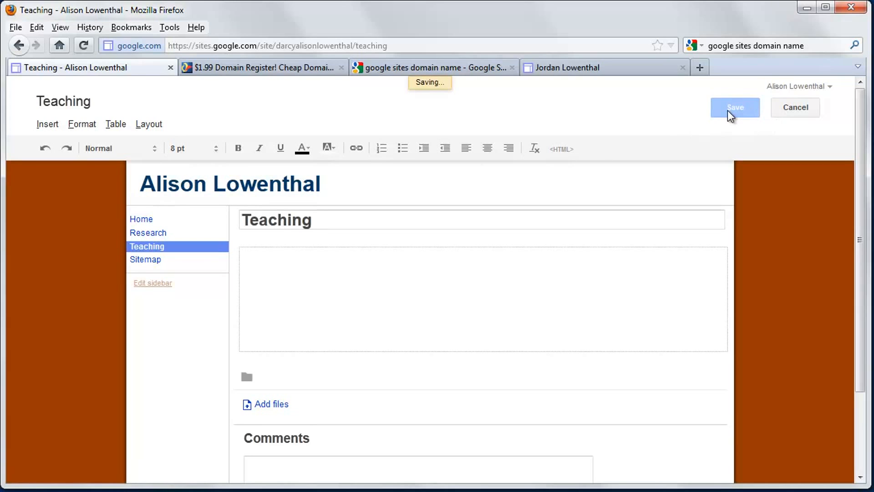
Create and save a new Service page.
click(667, 108)
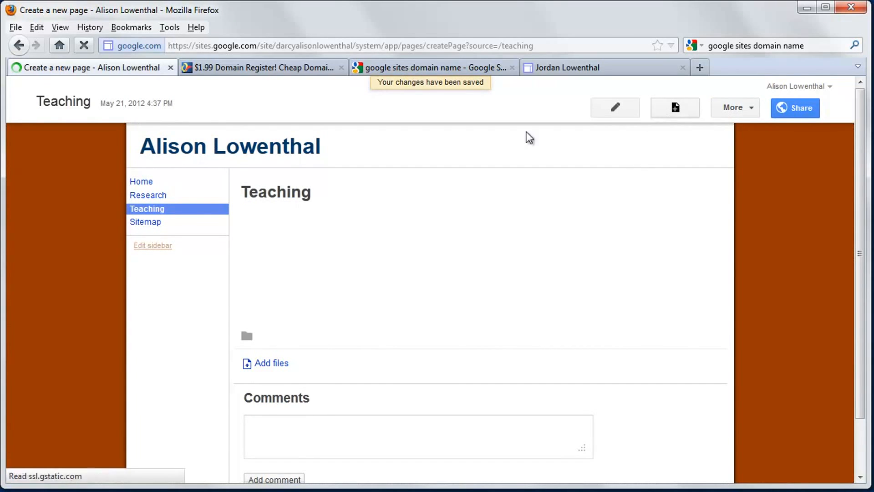
text(Service4)
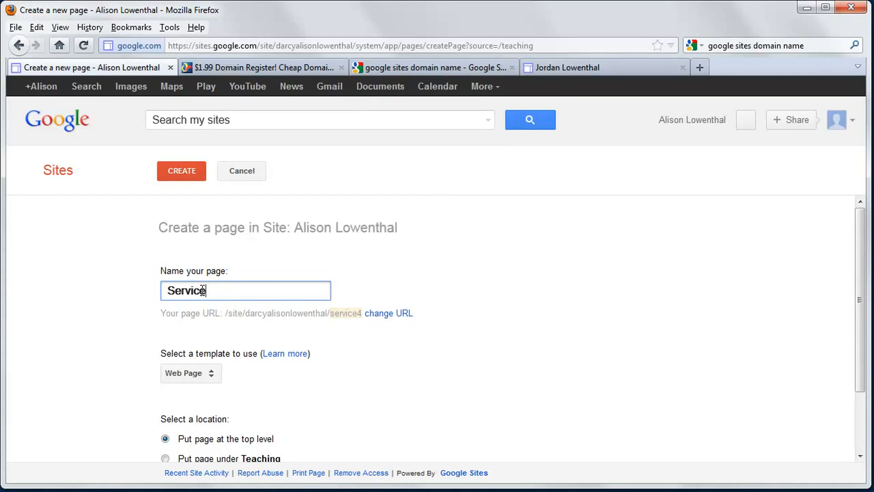
click(187, 170)
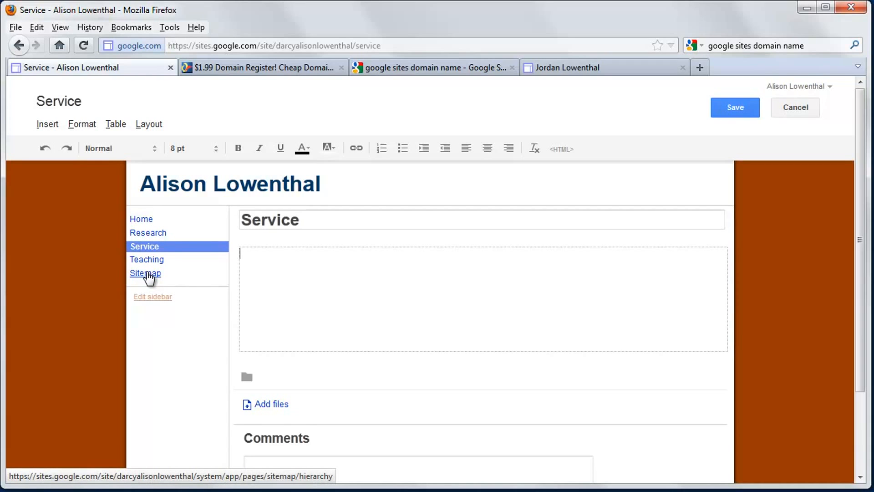
click(737, 109)
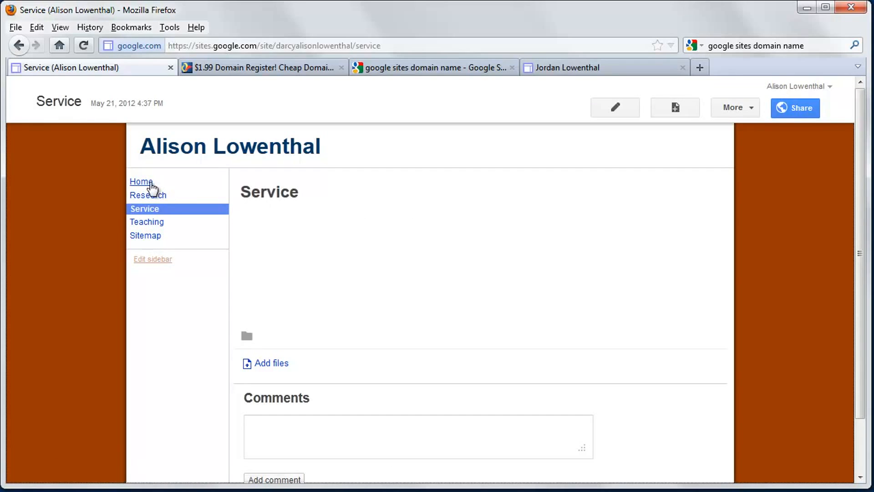
On the Home page, add the line 'Welcome to my home page!'.
click(135, 181)
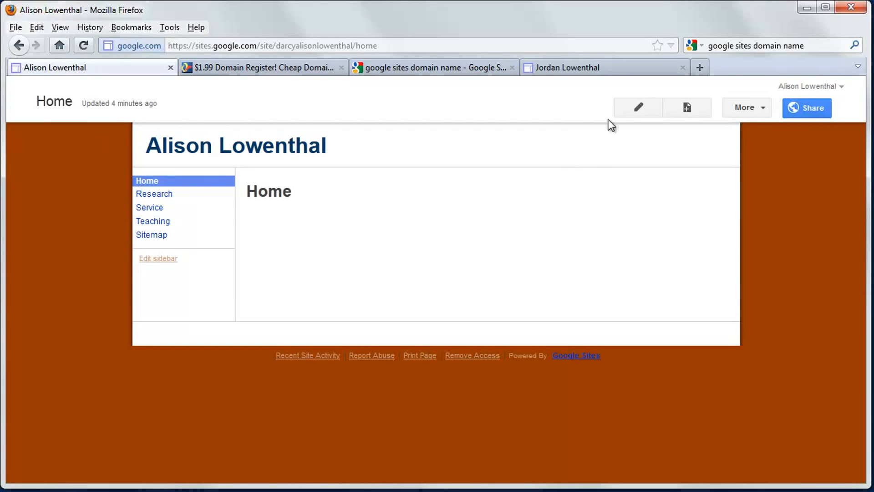
click(630, 110)
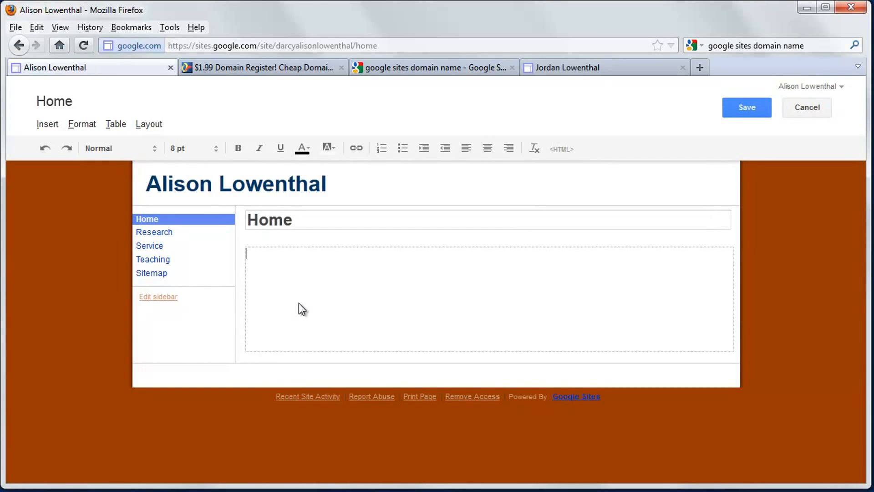
text(Welcome to my home page!)
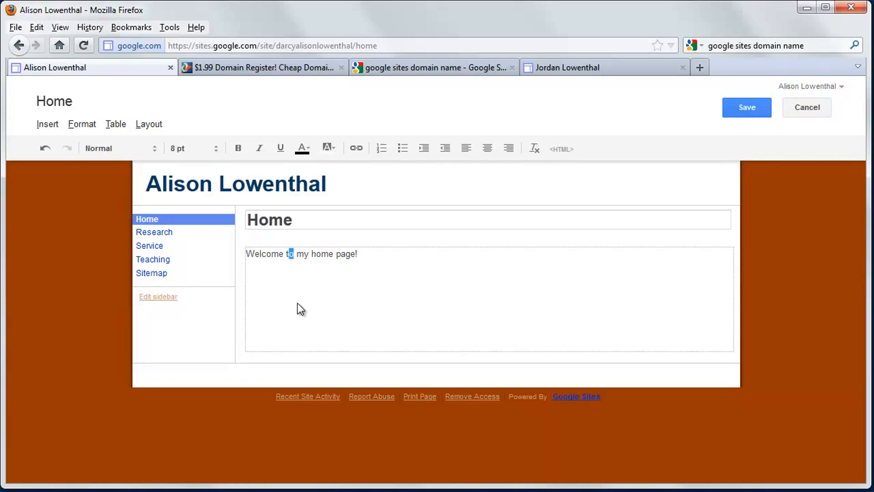
Make the welcome line bold and save the Home page, leaving it without a link.
drag(360, 251, 246, 254)
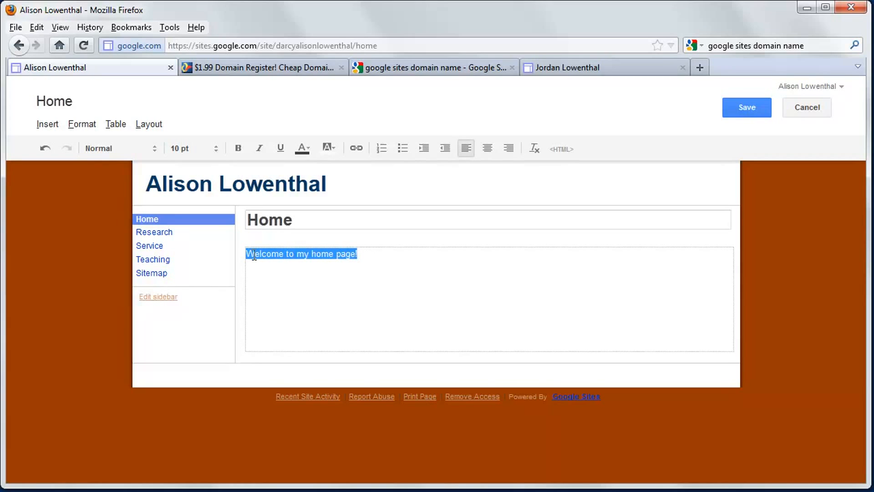
click(238, 148)
click(301, 254)
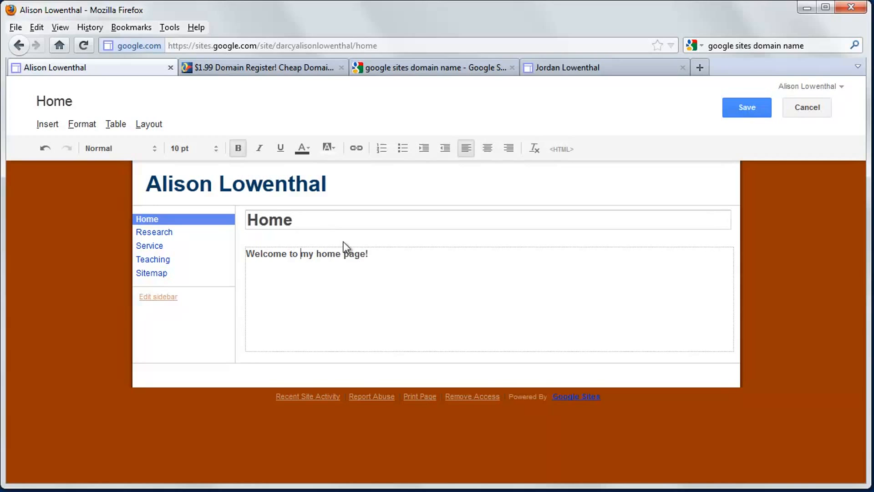
click(357, 149)
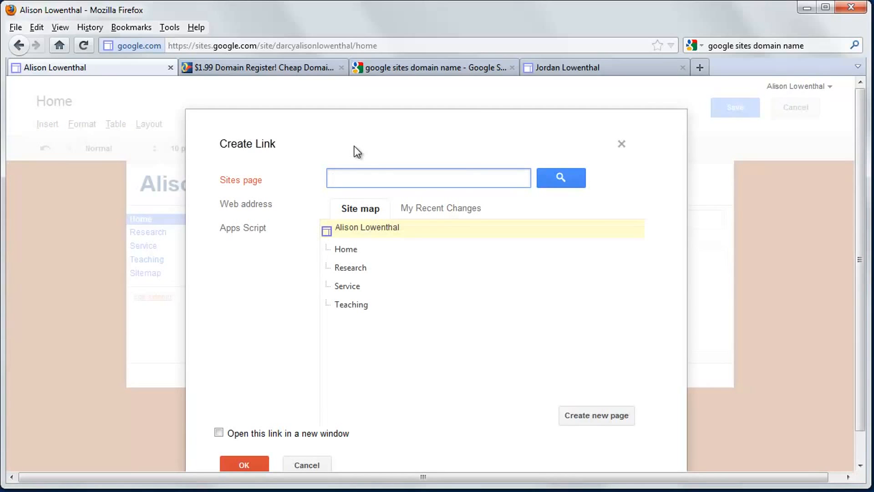
click(621, 143)
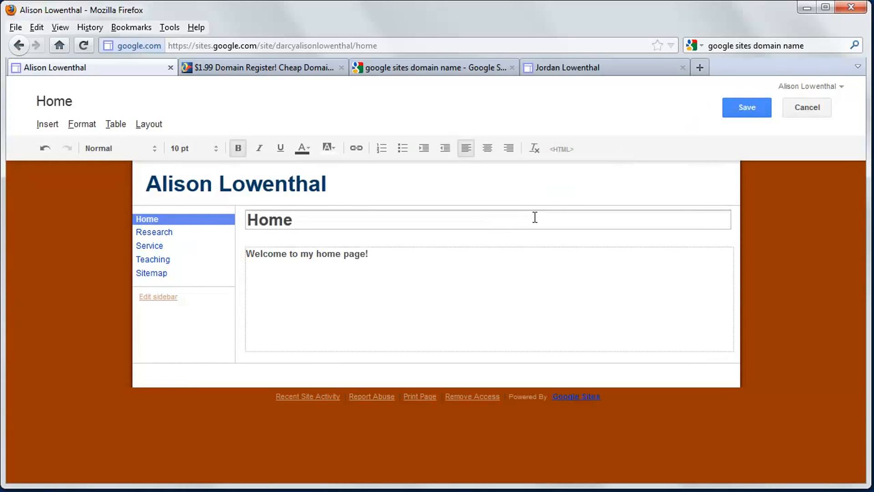
click(517, 264)
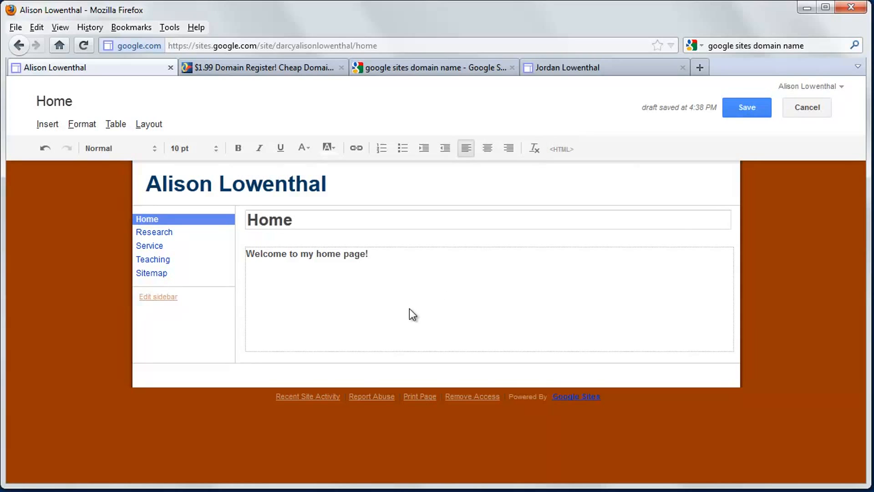
click(749, 106)
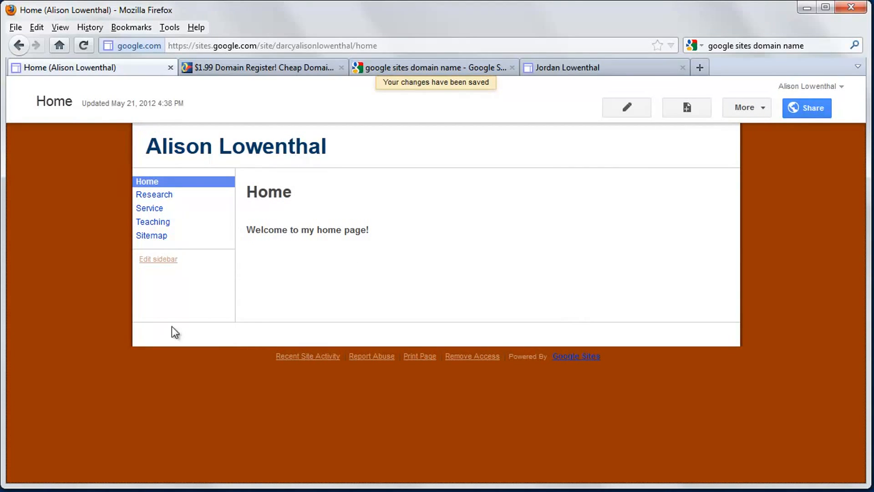
Turn off automatic navigation organizing so the sidebar lists Home, Research, Service and Teaching manually.
click(163, 260)
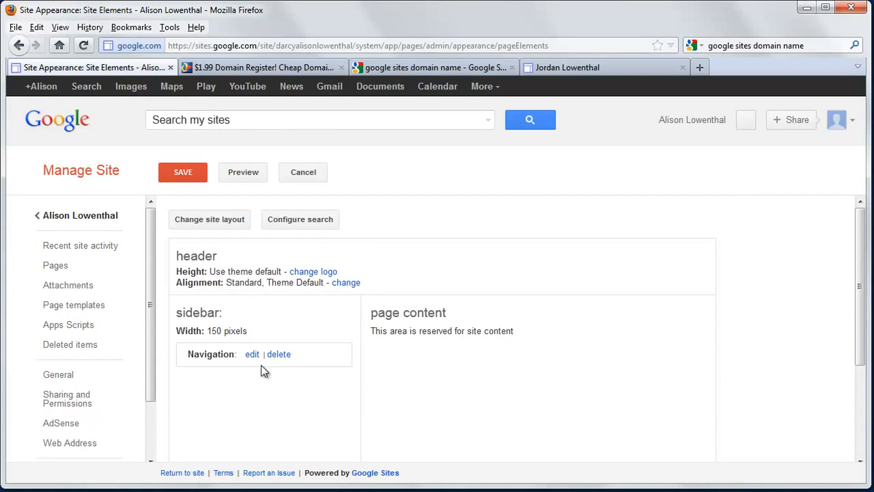
click(252, 354)
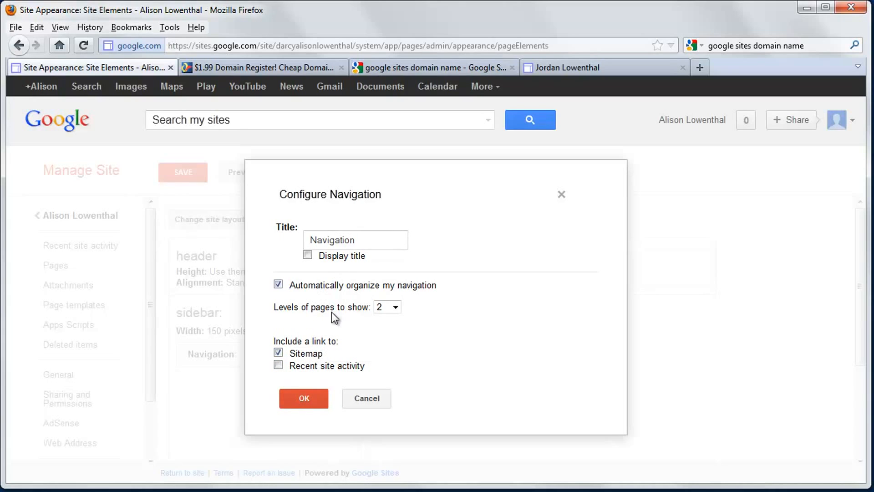
click(278, 284)
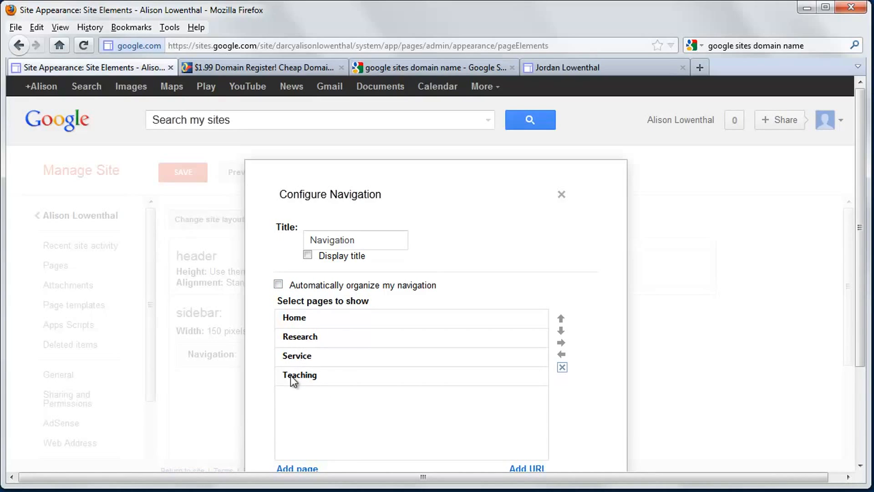
drag(285, 338, 292, 354)
click(297, 376)
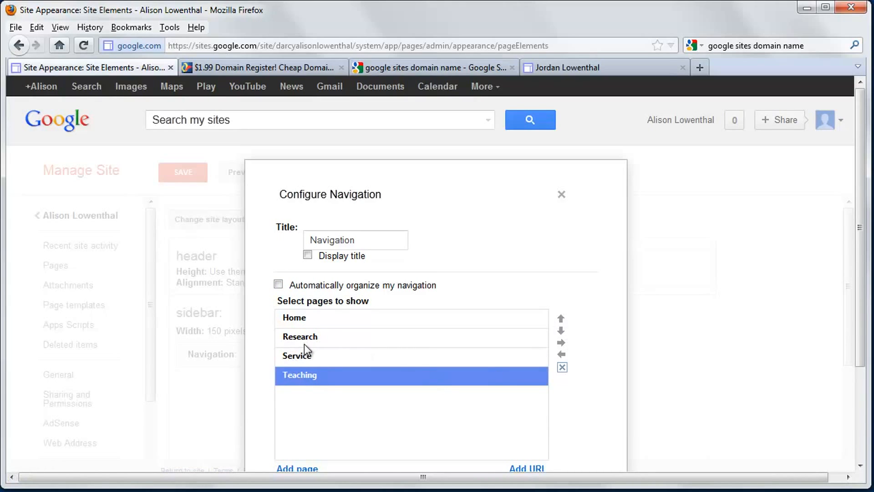
Keep the navigation title hidden and confirm the sidebar navigation settings.
scroll(304, 344, down, 3)
scroll(305, 346, up, 3)
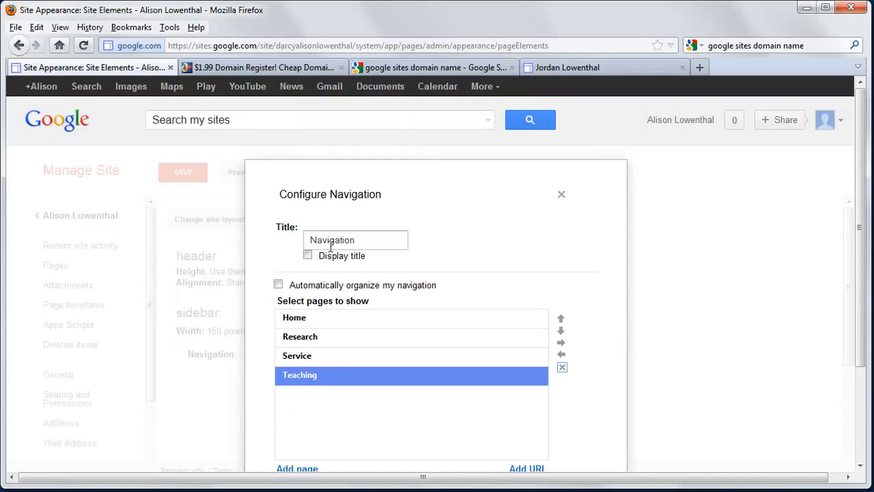
click(308, 256)
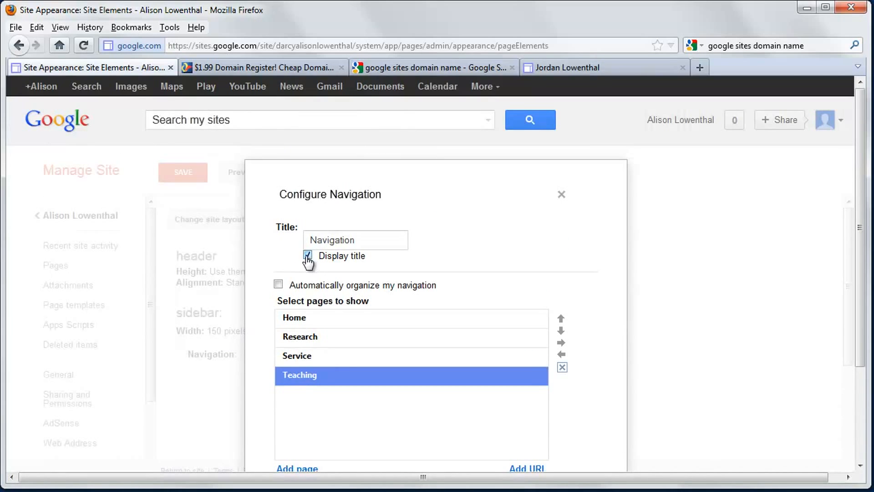
click(307, 256)
drag(350, 240, 228, 241)
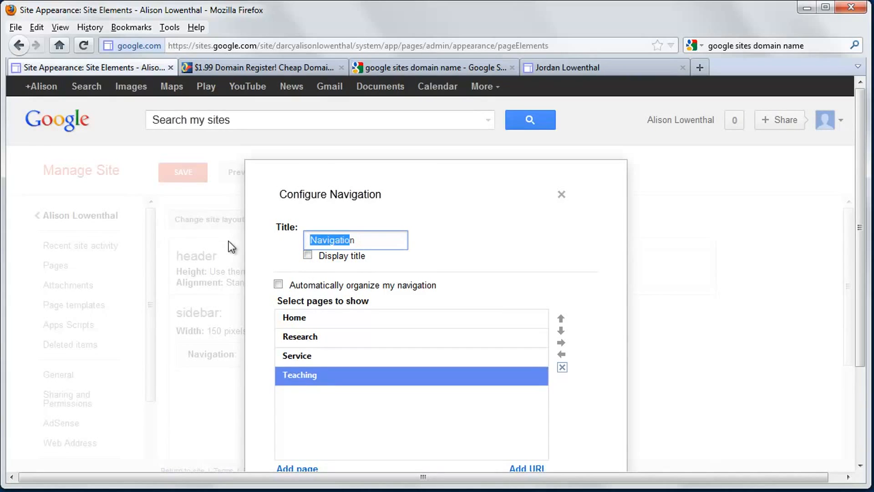
scroll(307, 325, down, 3)
click(308, 433)
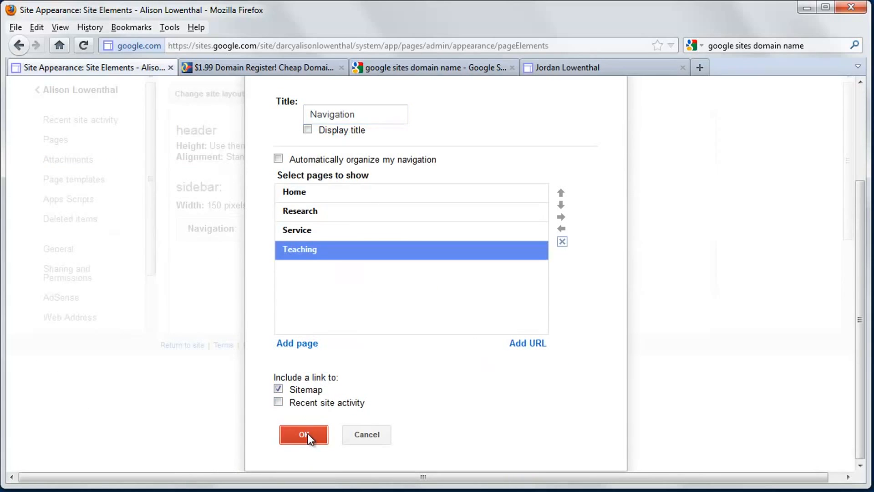
Remove the Sitemap link from the sidebar navigation, save the layout and return Home.
click(181, 172)
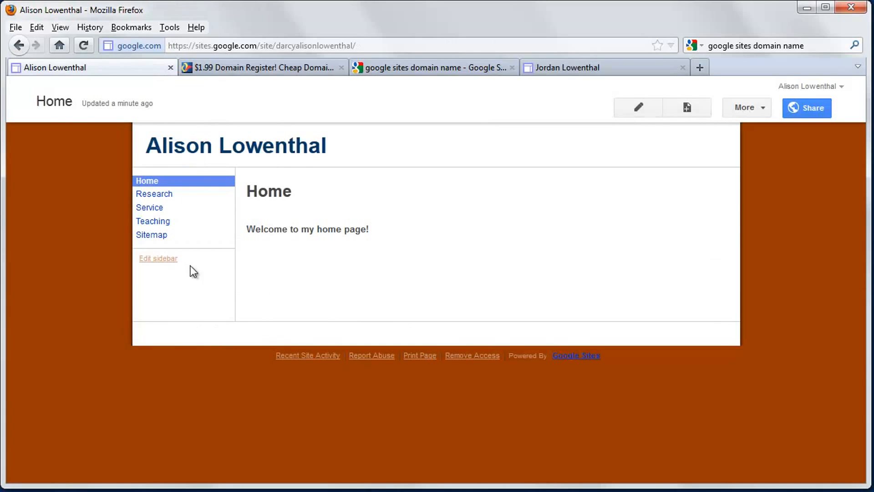
click(174, 259)
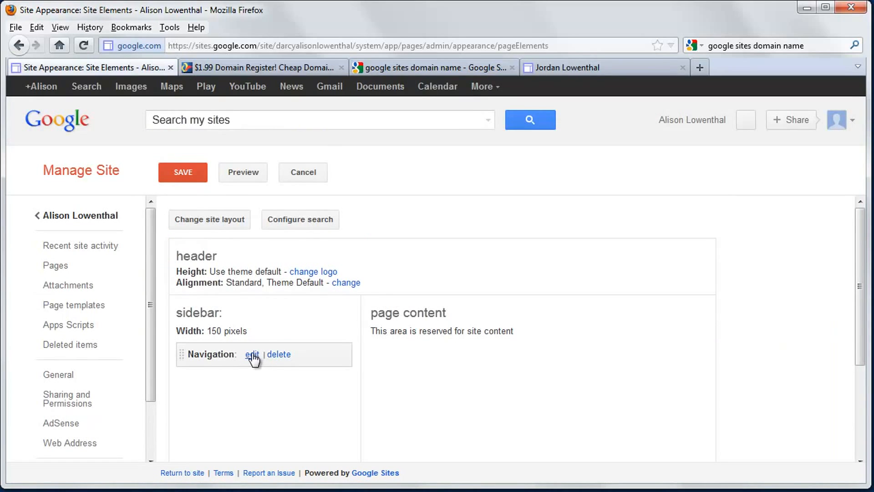
click(252, 354)
scroll(275, 396, down, 3)
click(279, 389)
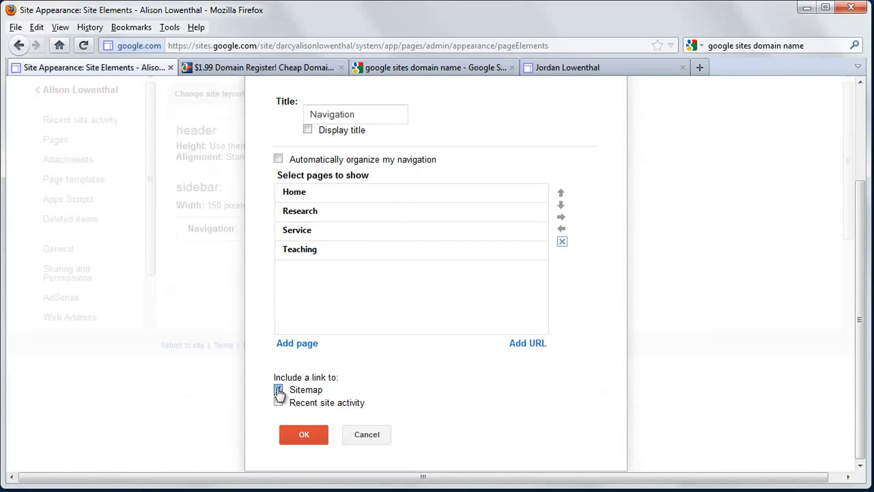
click(303, 434)
click(188, 174)
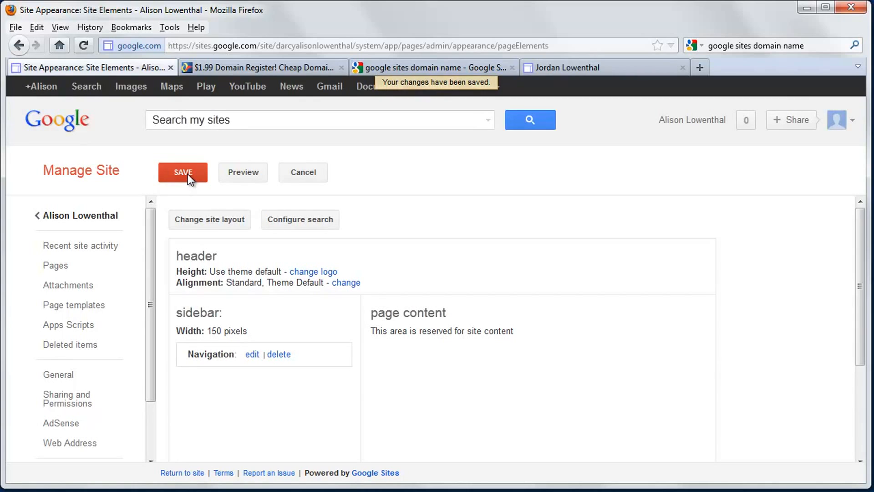
click(103, 217)
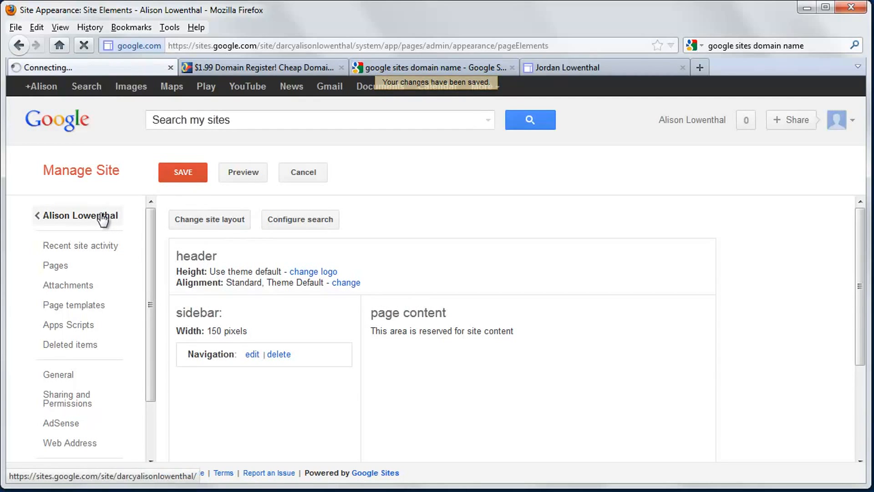